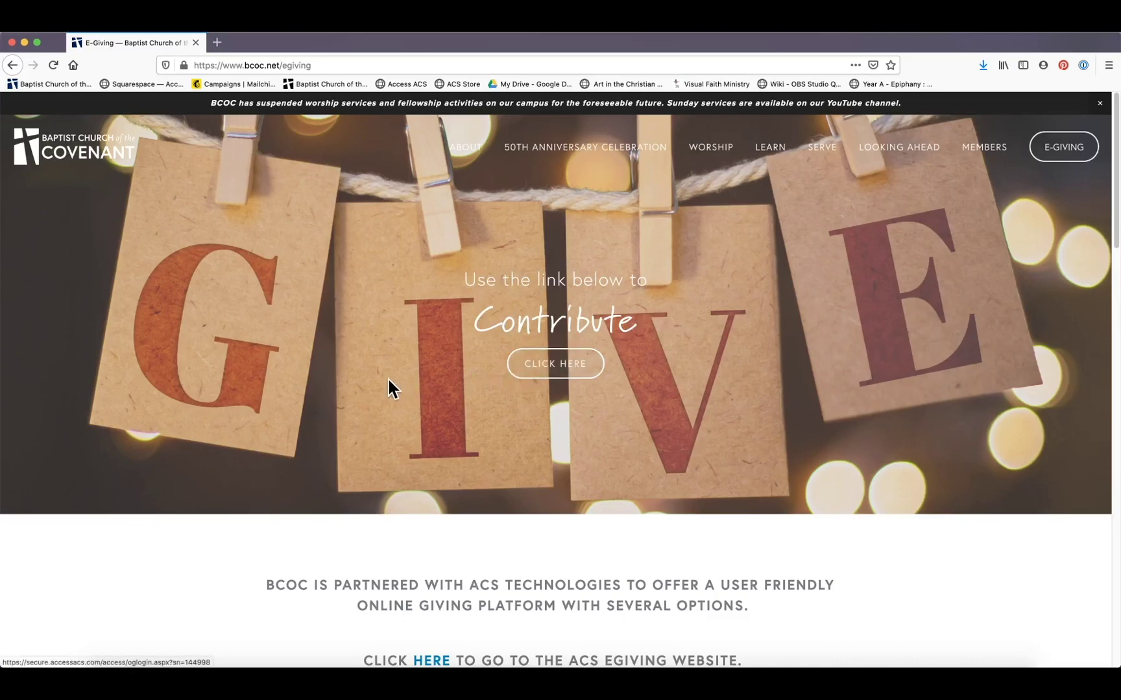
# Open the church's online giving form from the CLICK HERE banner
pyautogui.scroll(-5, 415, 371)
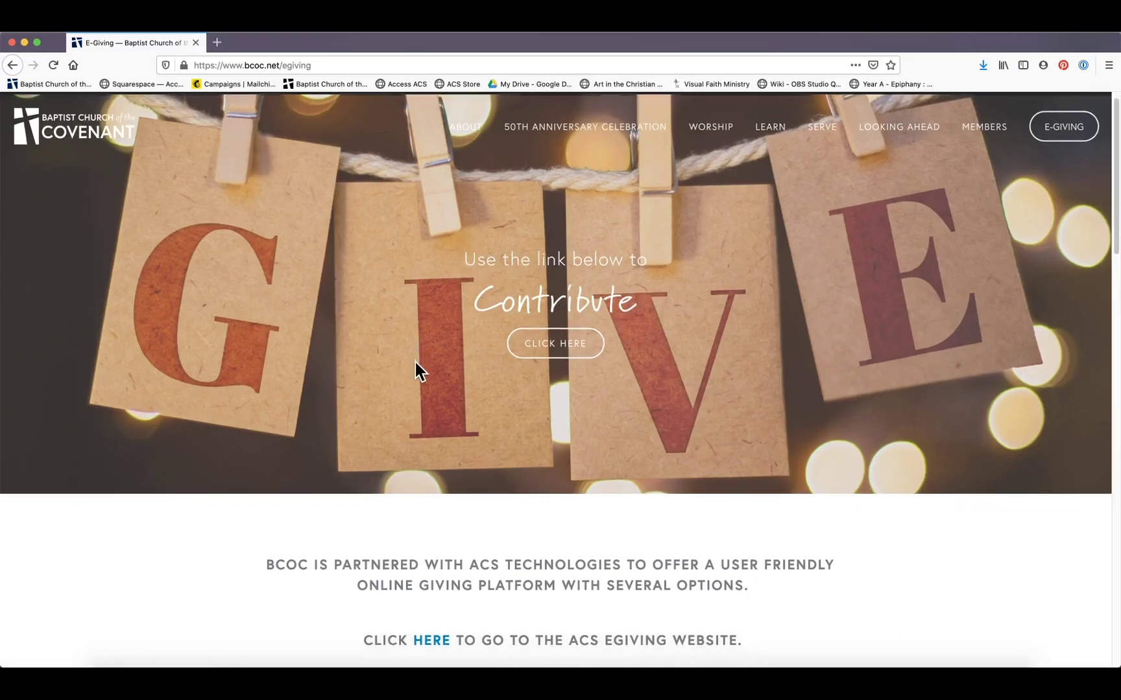
pyautogui.scroll(-10, 415, 364)
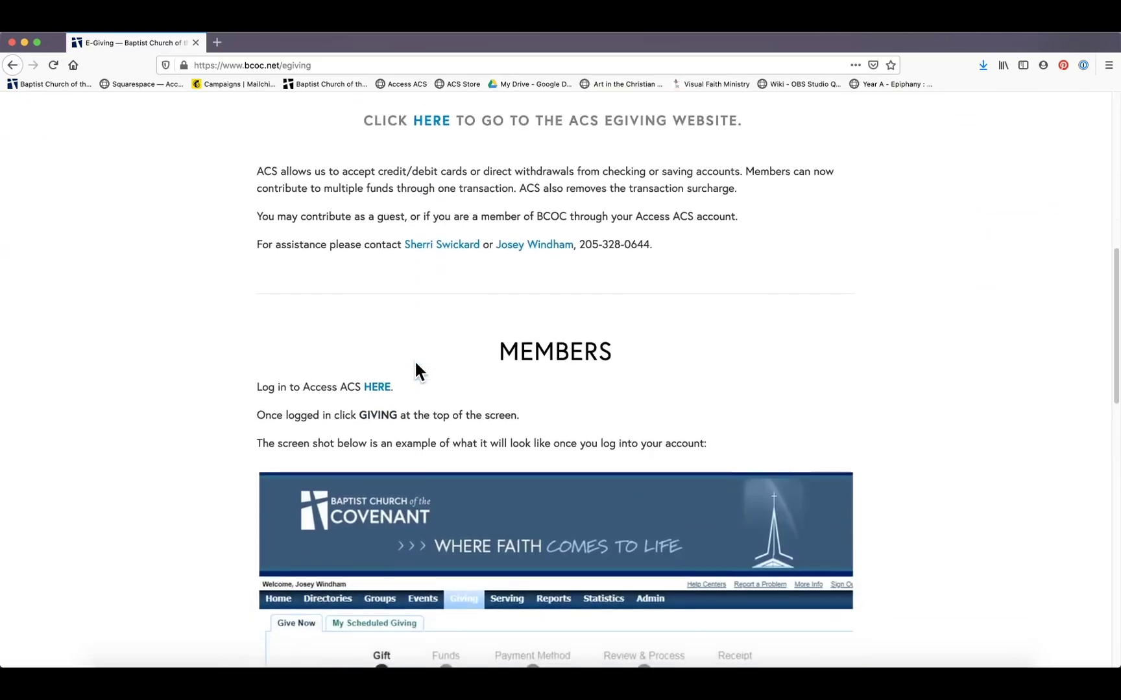
pyautogui.scroll(-8, 416, 372)
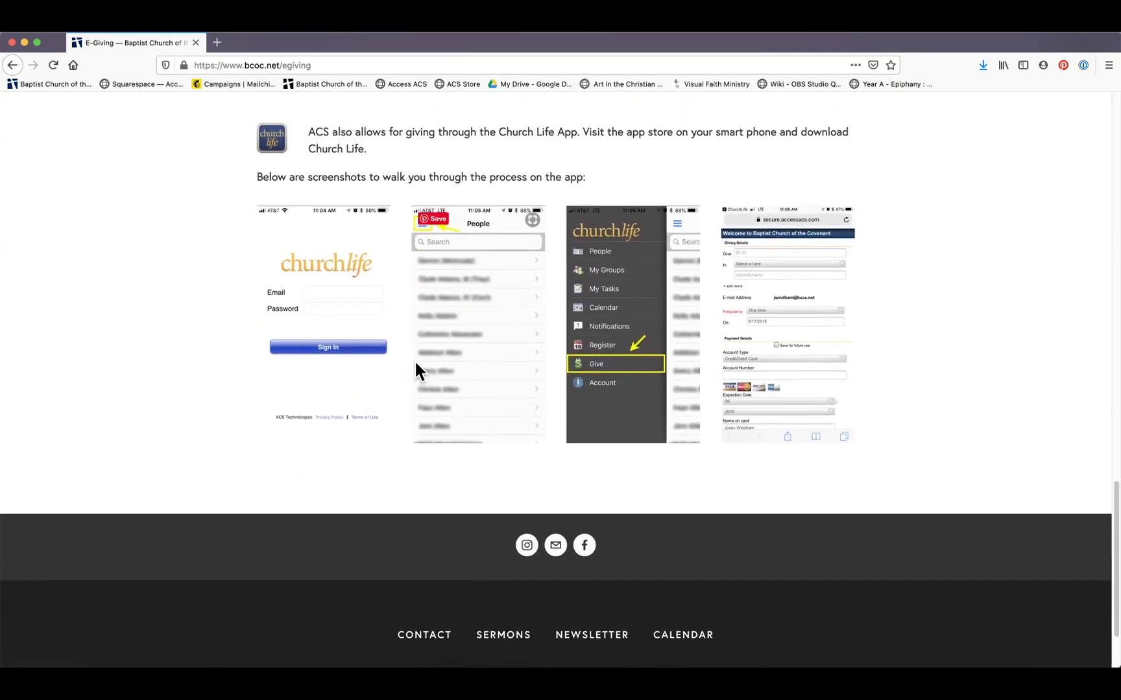
pyautogui.scroll(1, 648, 327)
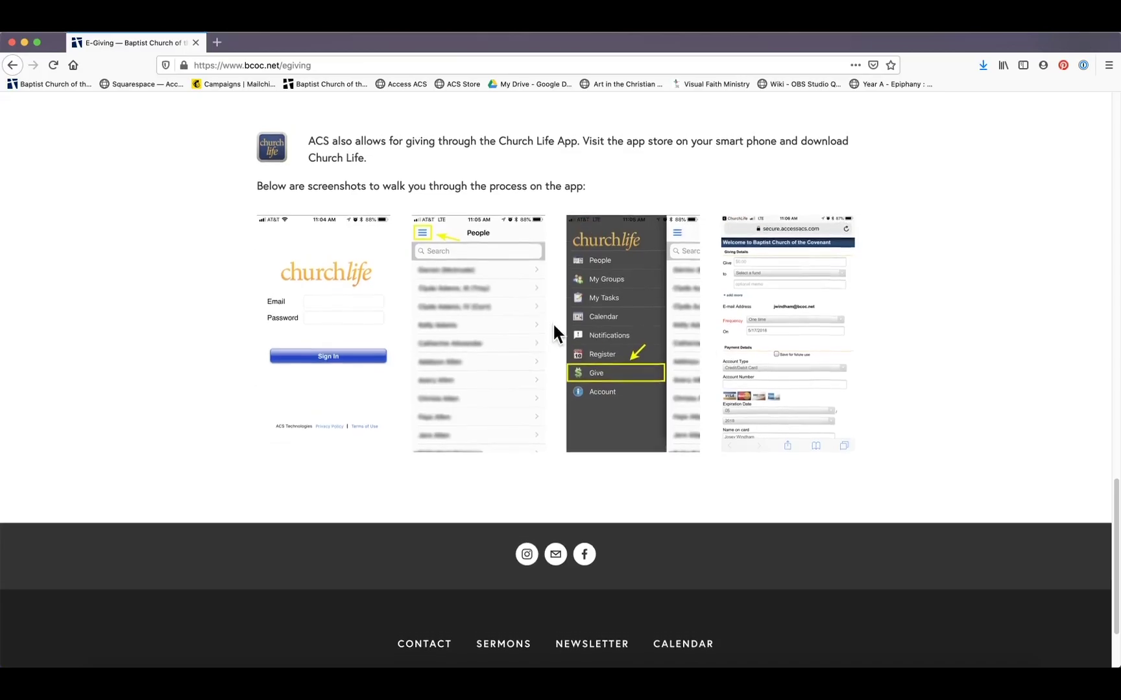
pyautogui.scroll(15, 648, 297)
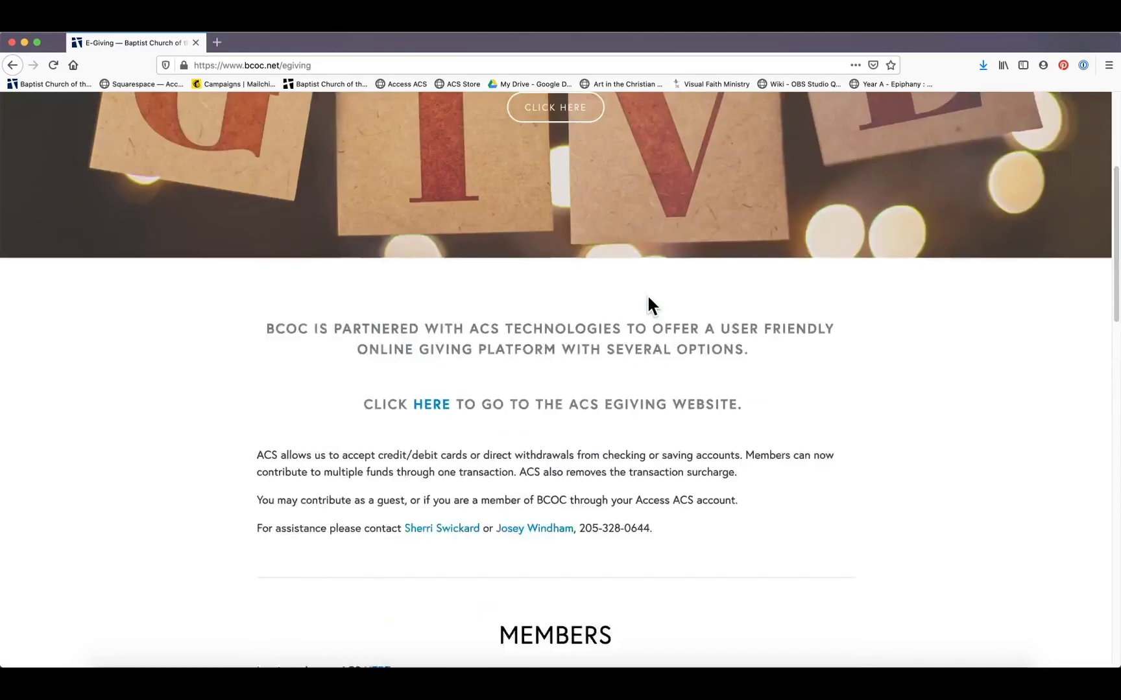
pyautogui.scroll(3, 649, 305)
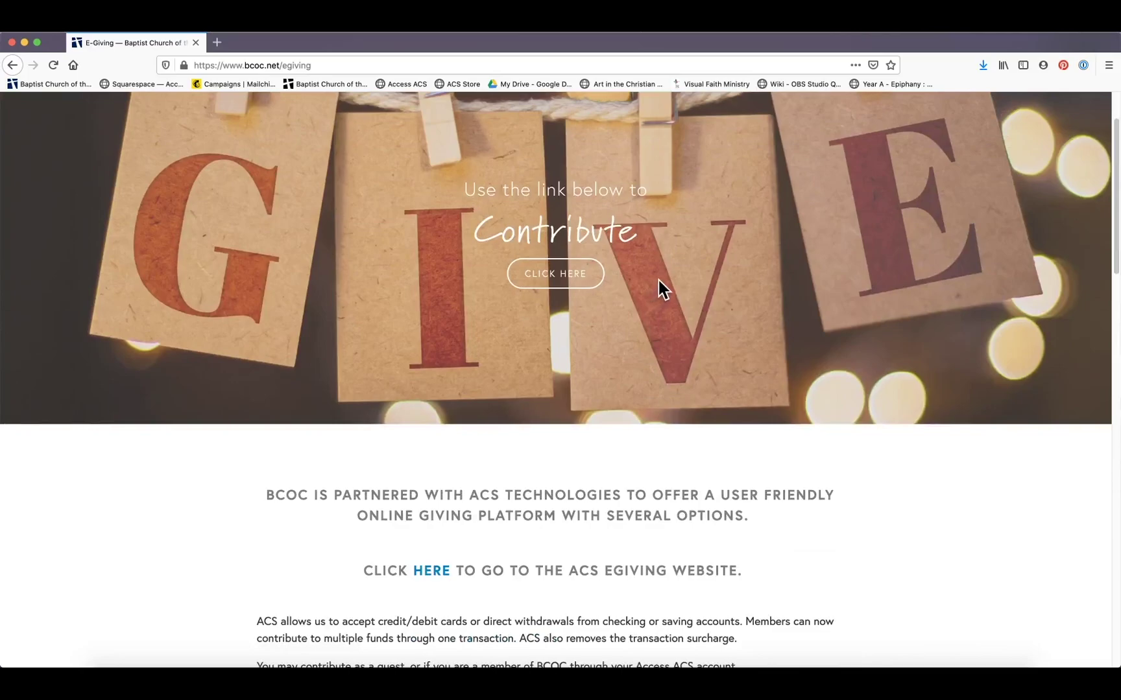
pyautogui.click(550, 285)
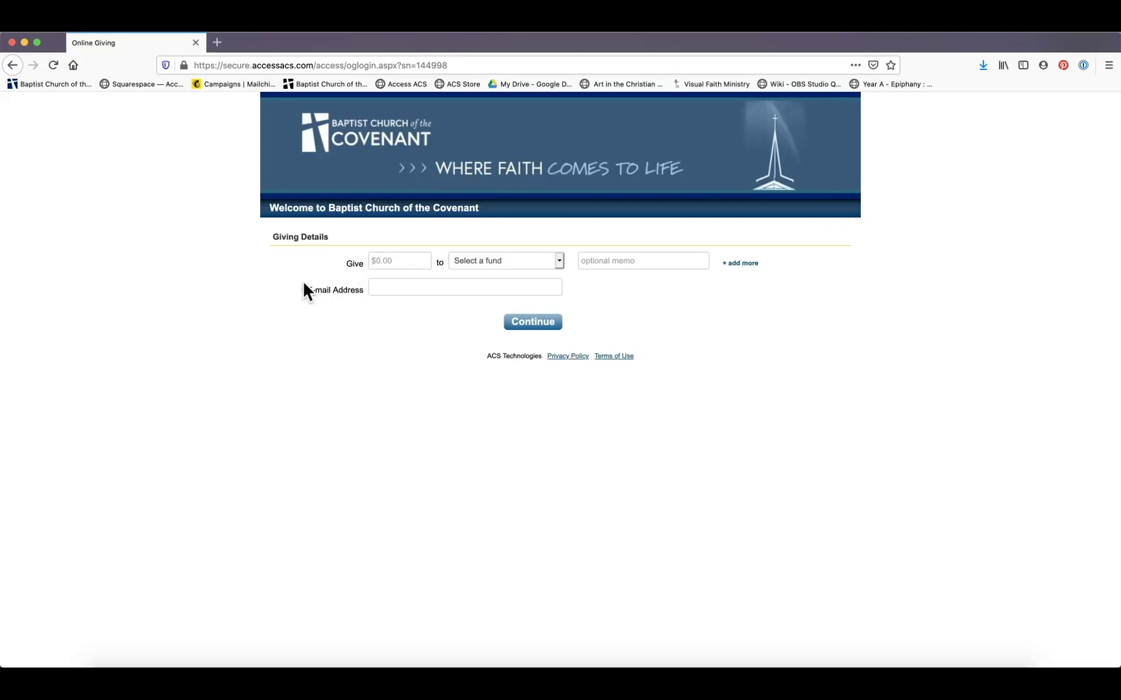
# Enter a $3.00 gift to the General Fund with the memo 'April tithe'
pyautogui.write('3.00')
pyautogui.click(558, 261)
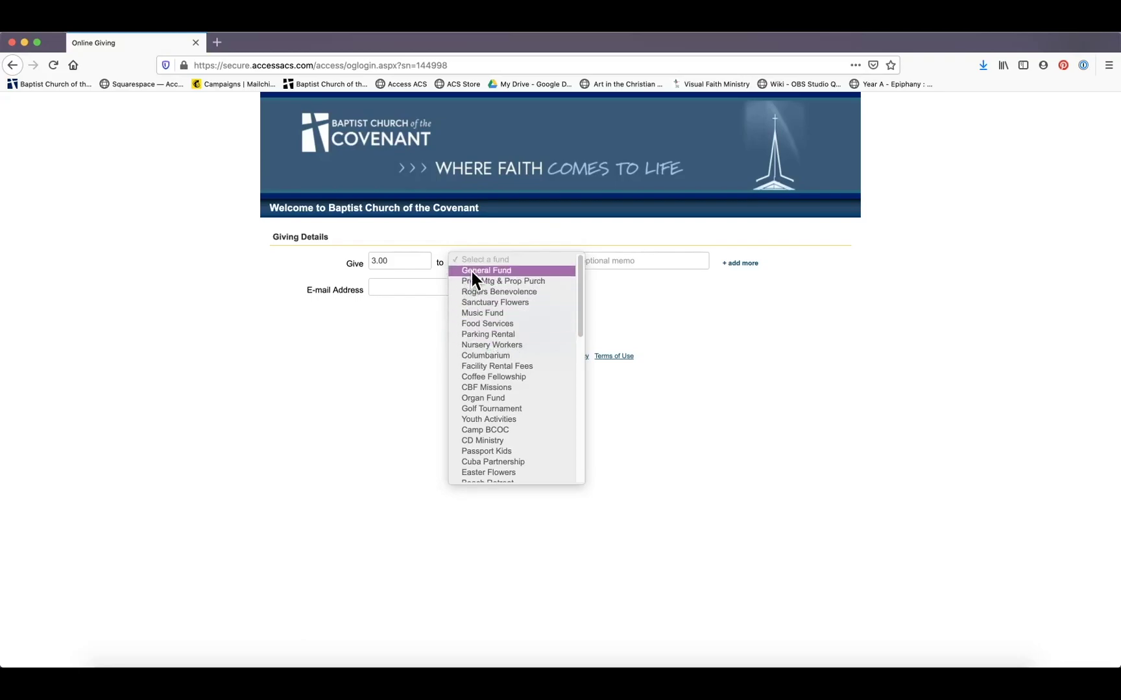
pyautogui.scroll(-5, 501, 353)
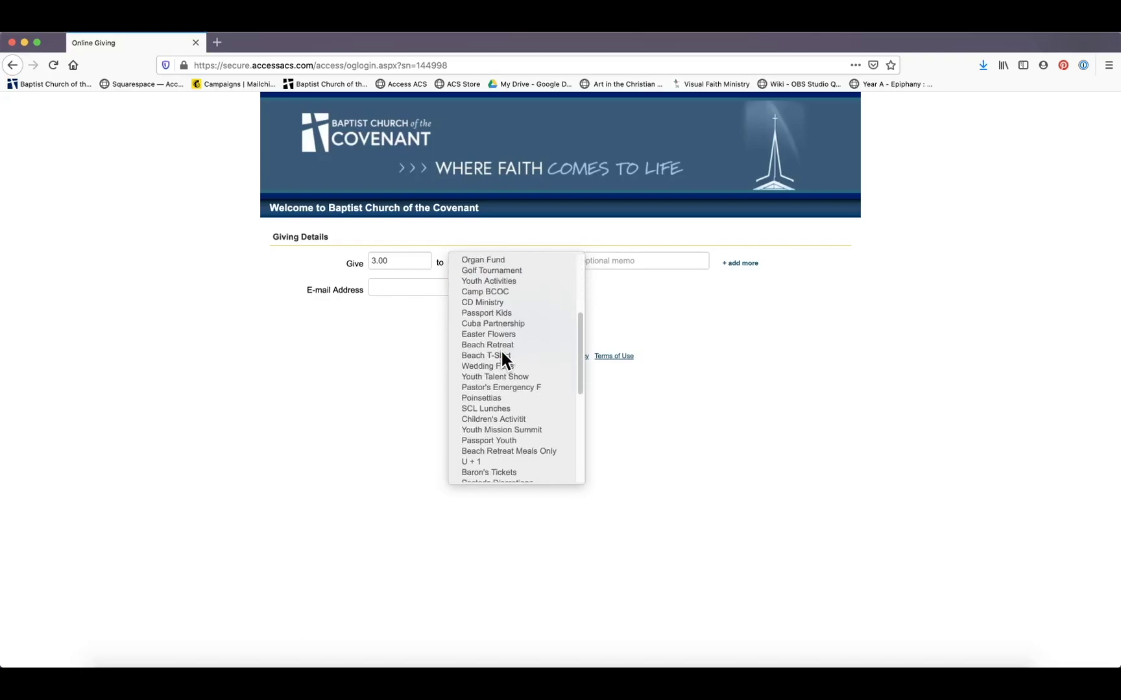
pyautogui.scroll(-5, 503, 355)
pyautogui.scroll(3, 503, 355)
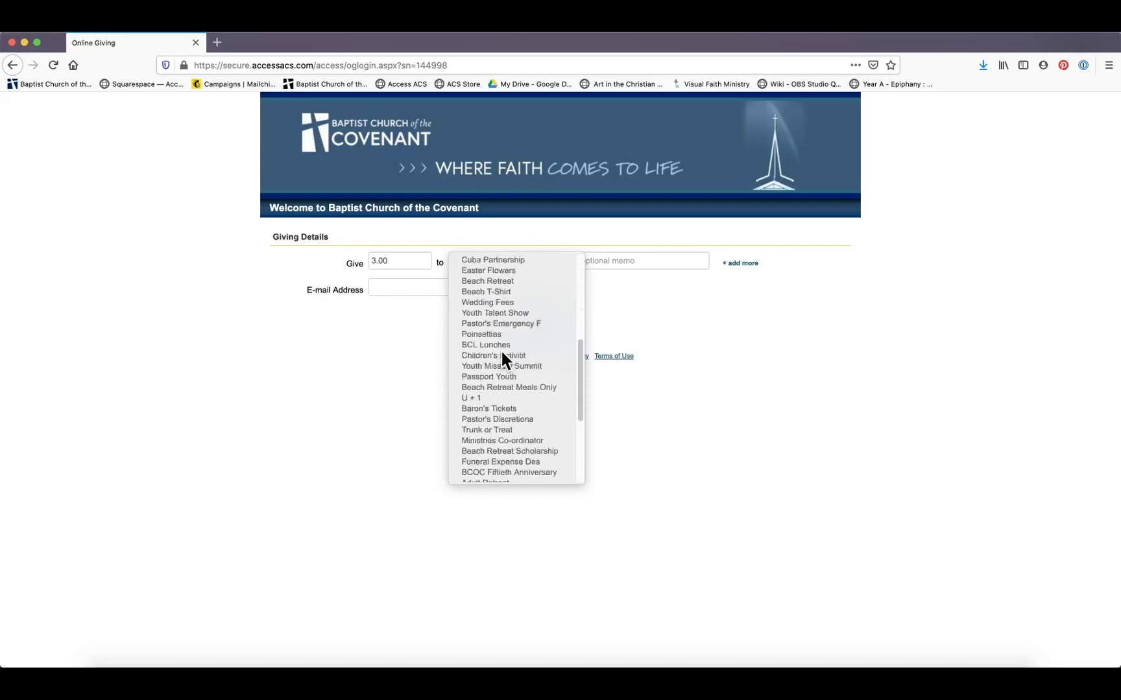
pyautogui.scroll(8, 501, 355)
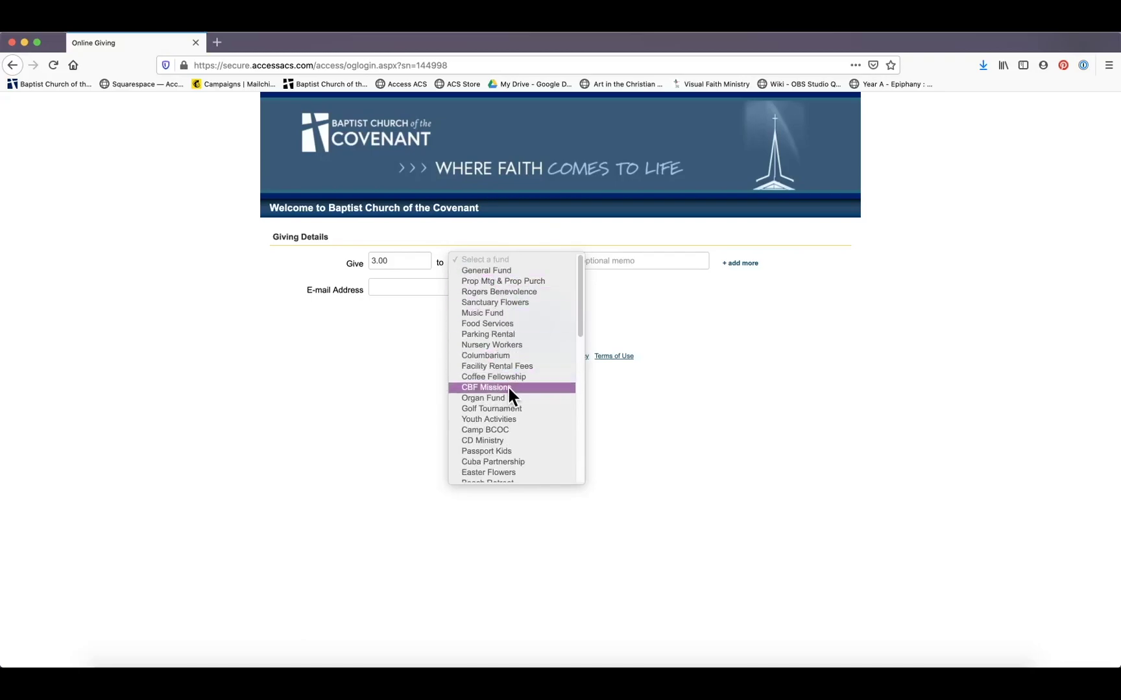
pyautogui.scroll(-10, 509, 392)
pyautogui.scroll(10, 510, 392)
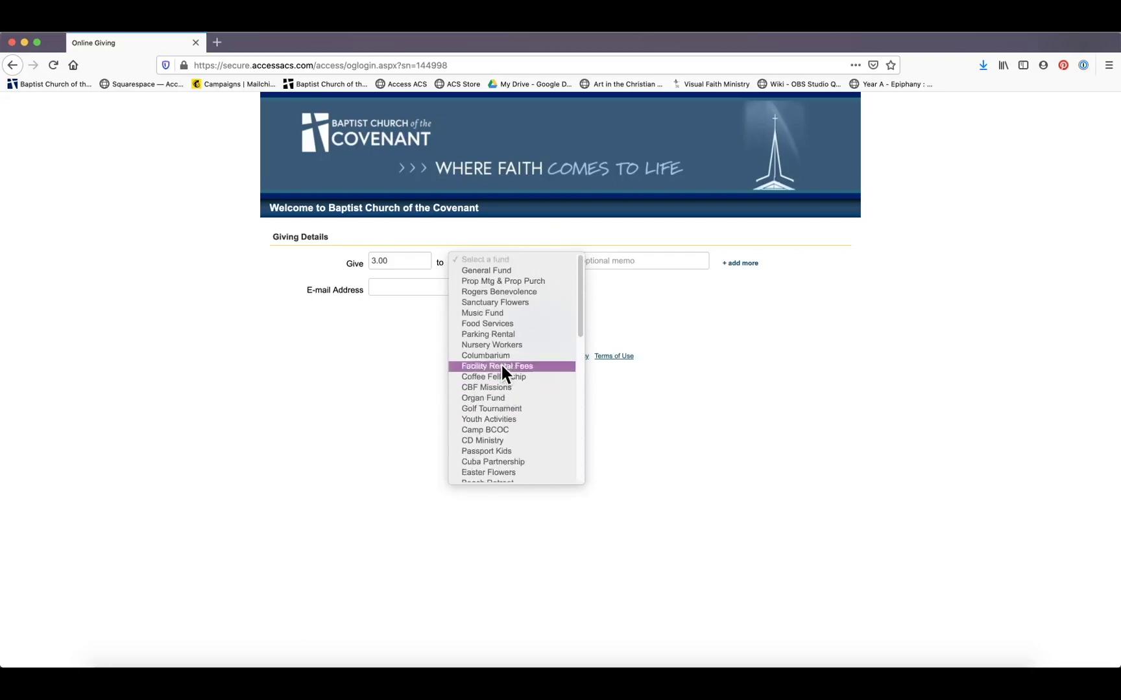
pyautogui.click(491, 271)
pyautogui.click(598, 263)
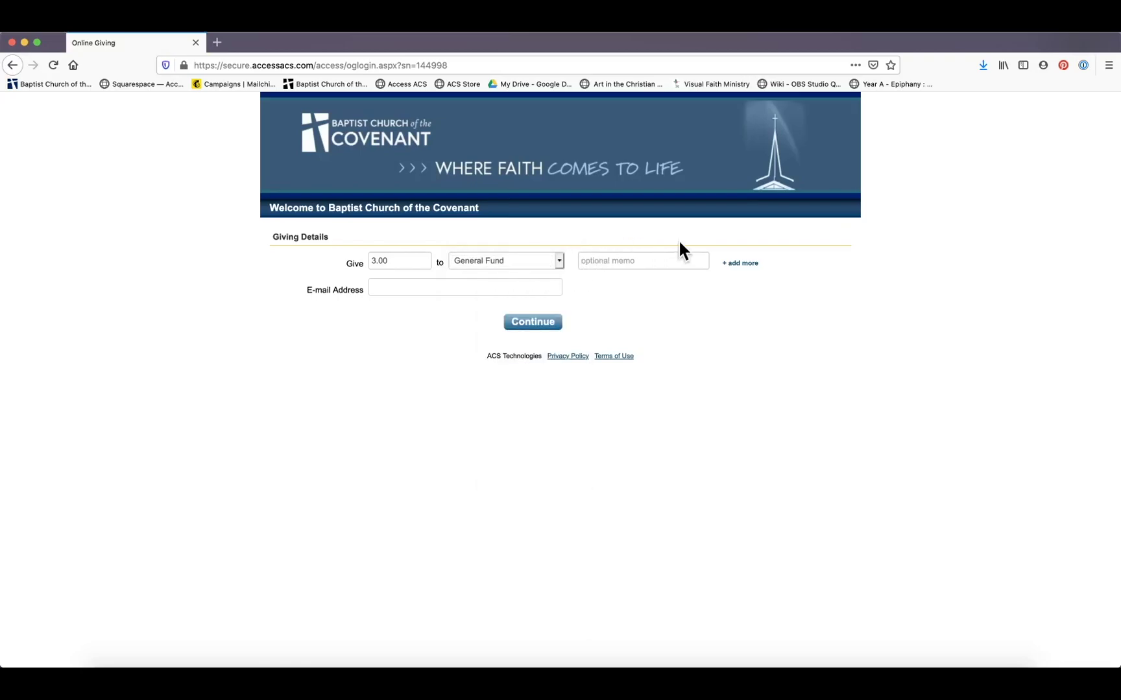
pyautogui.write('April tithe')
# Add a second $3.00 gift line for Rogers Benevolence and enter the donor's e-mail address
pyautogui.click(742, 263)
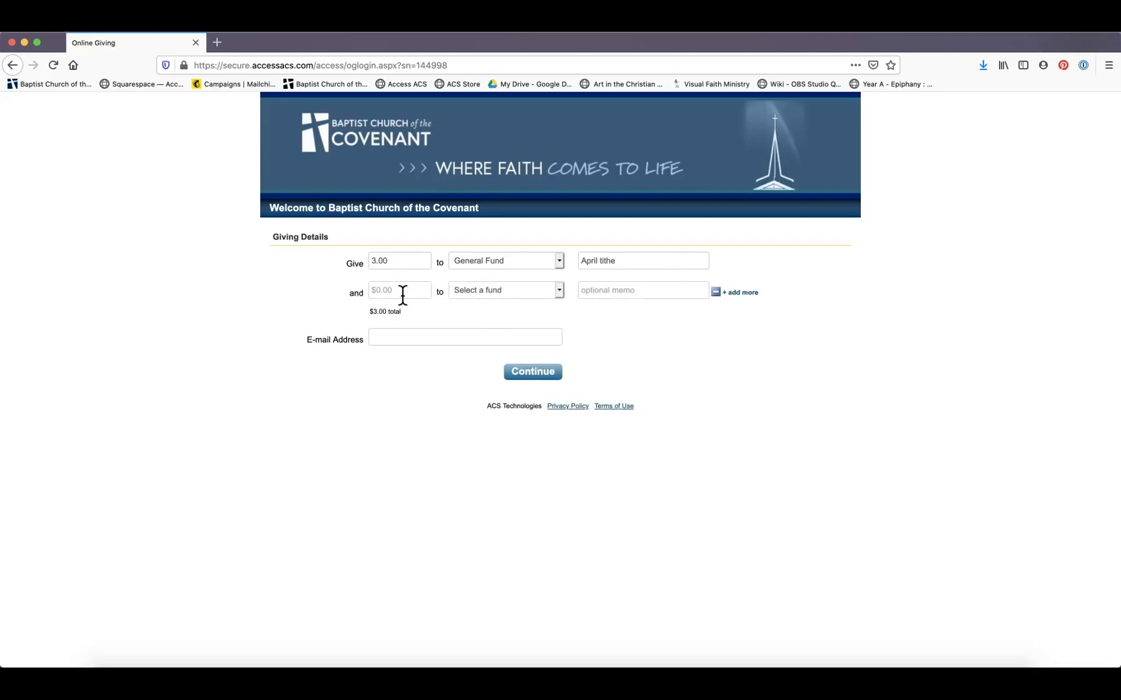
pyautogui.write('3.00')
pyautogui.click(505, 287)
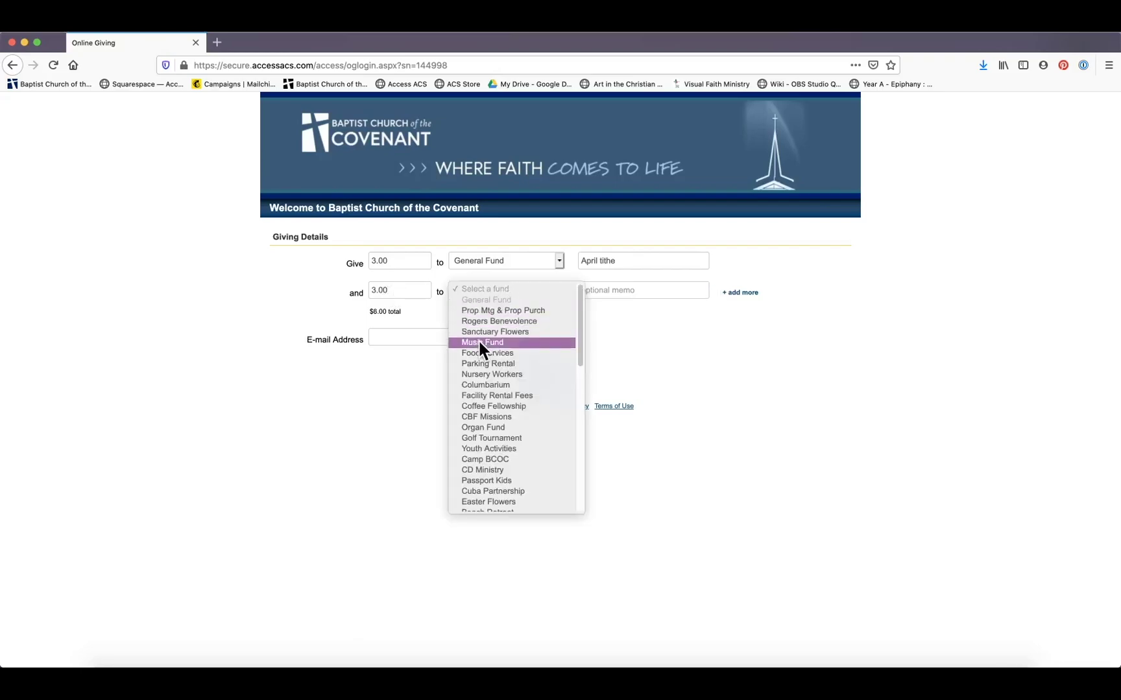
pyautogui.click(484, 321)
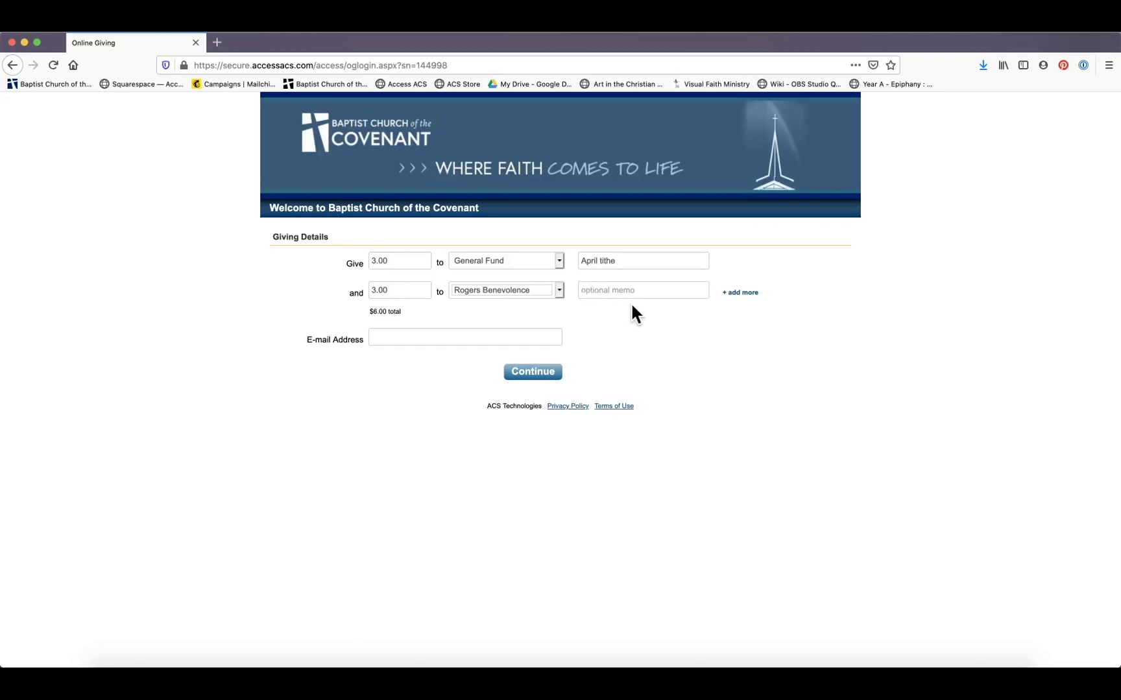
pyautogui.click(398, 330)
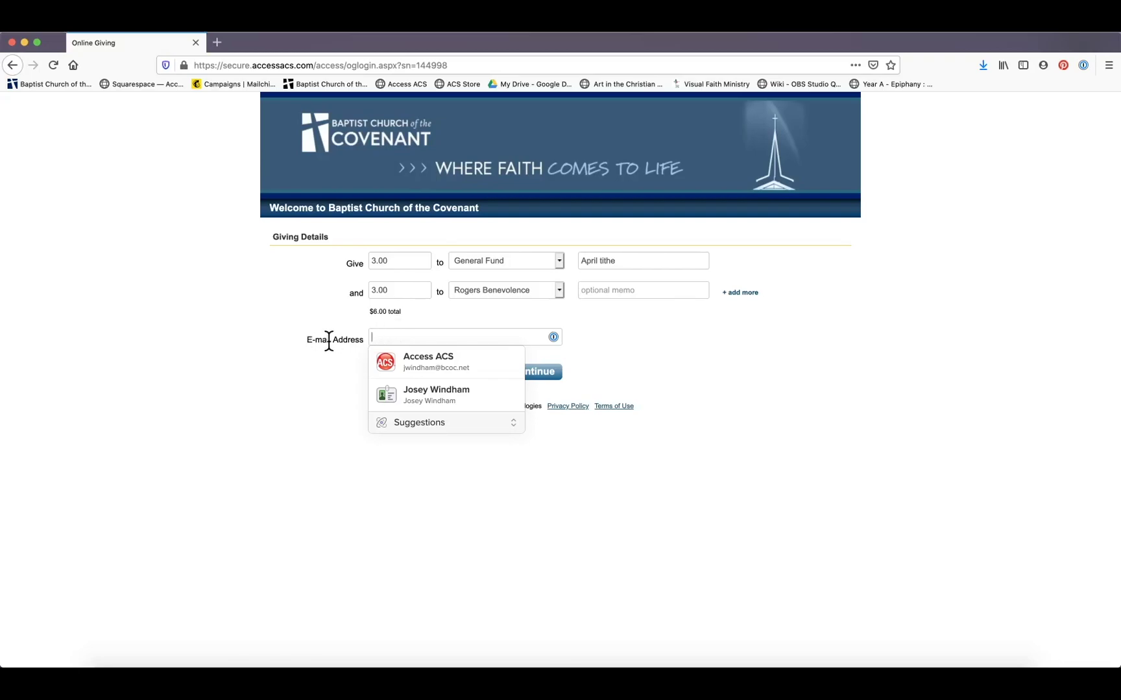
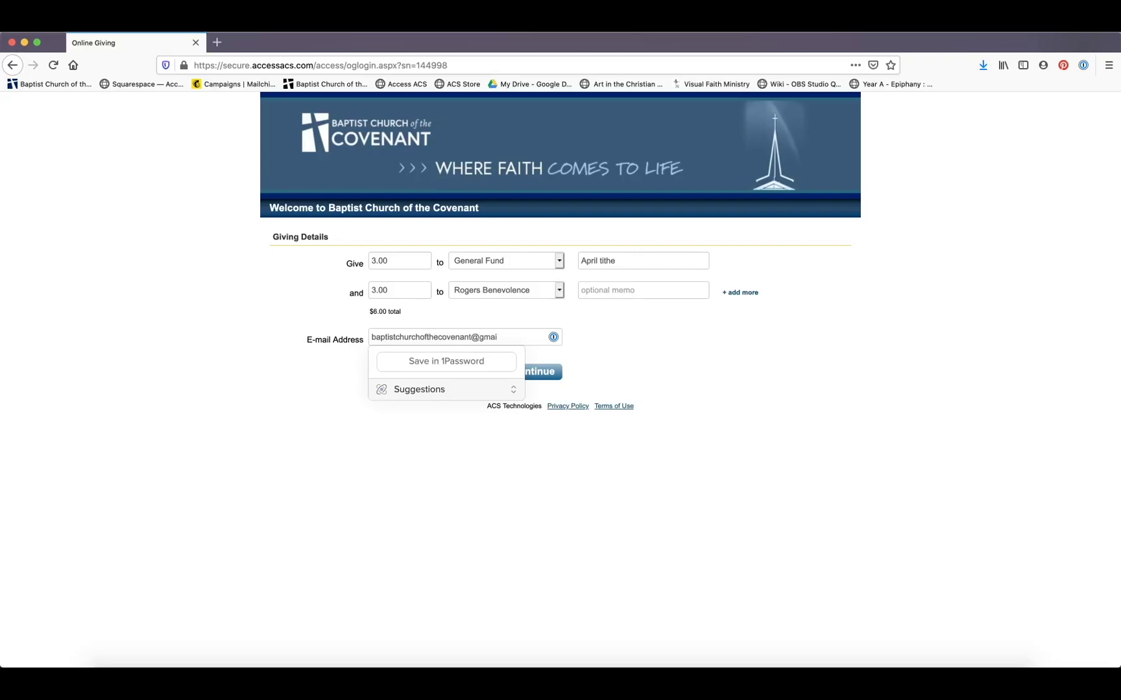
# Submit the giving details with Continue to bring up the sign-in prompt
pyautogui.click(610, 353)
pyautogui.click(520, 372)
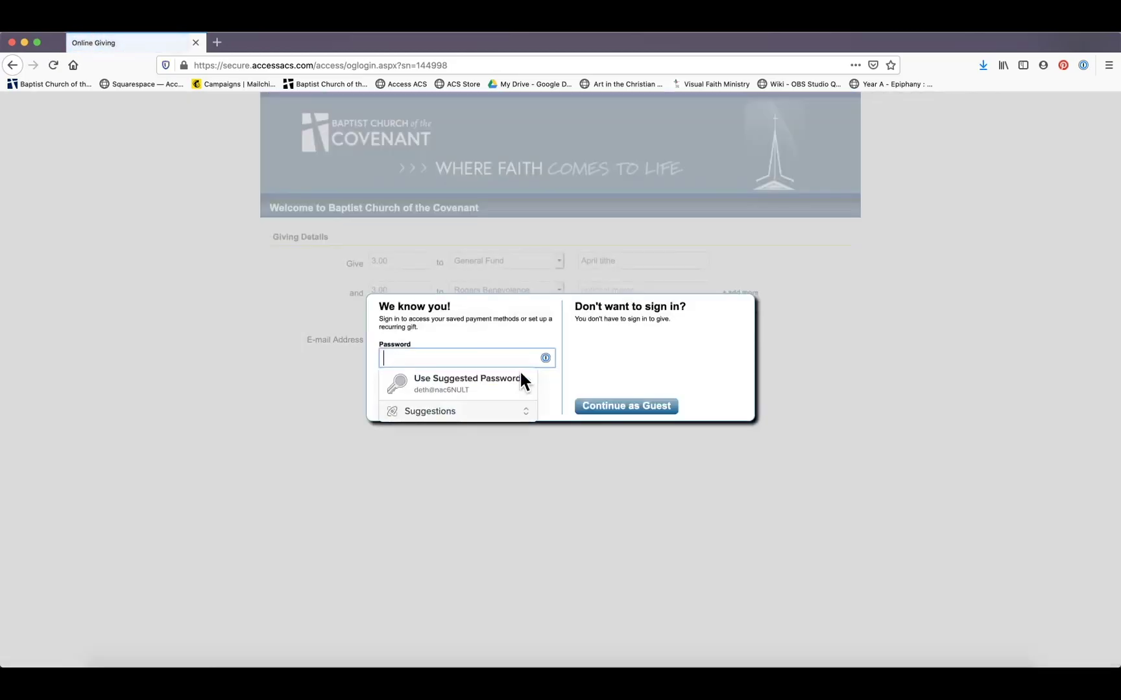
pyautogui.click(327, 371)
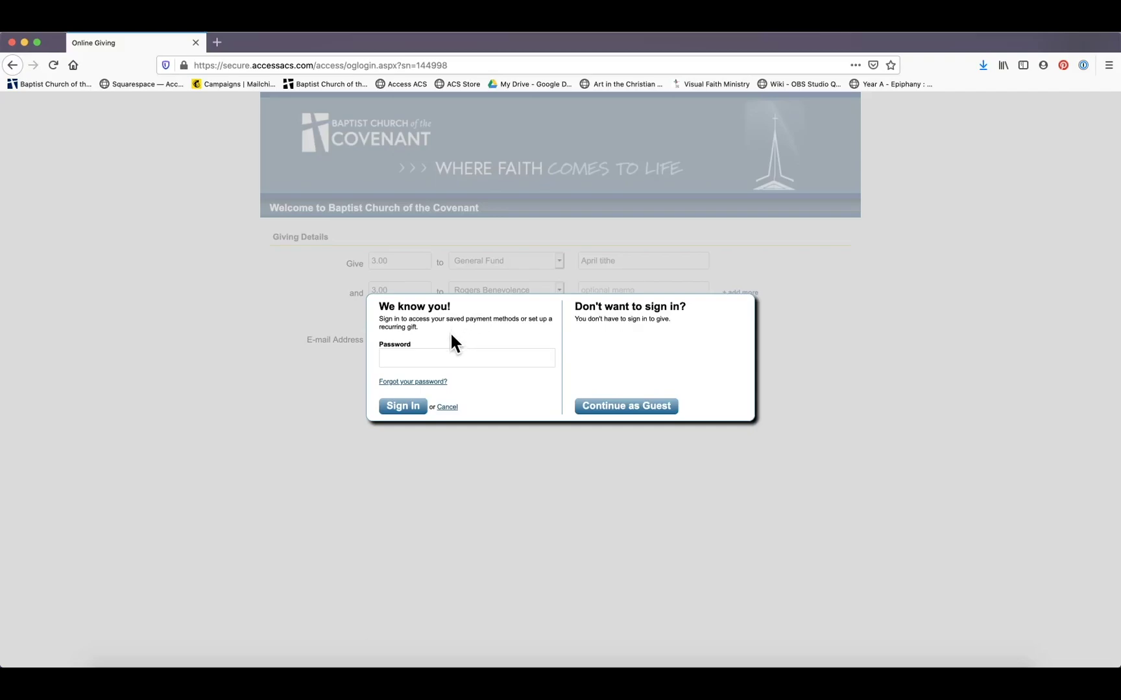
# Open the Forgot your password? form, then cancel back to the sign-in prompt
pyautogui.click(443, 357)
pyautogui.click(512, 326)
pyautogui.click(402, 384)
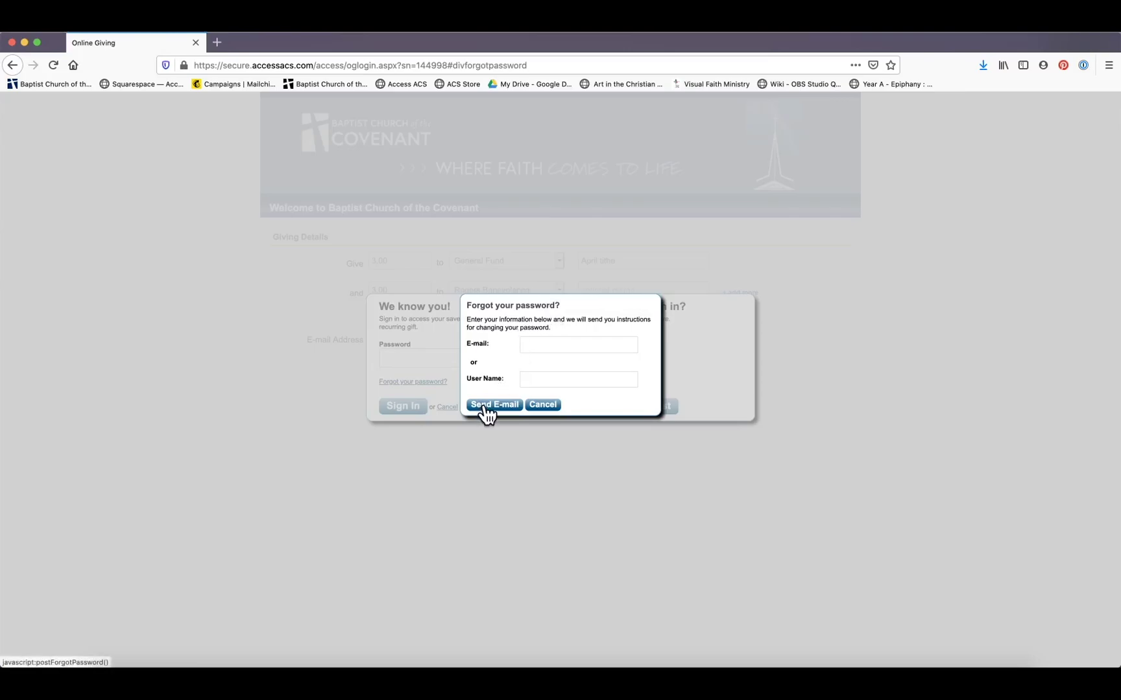
pyautogui.click(544, 405)
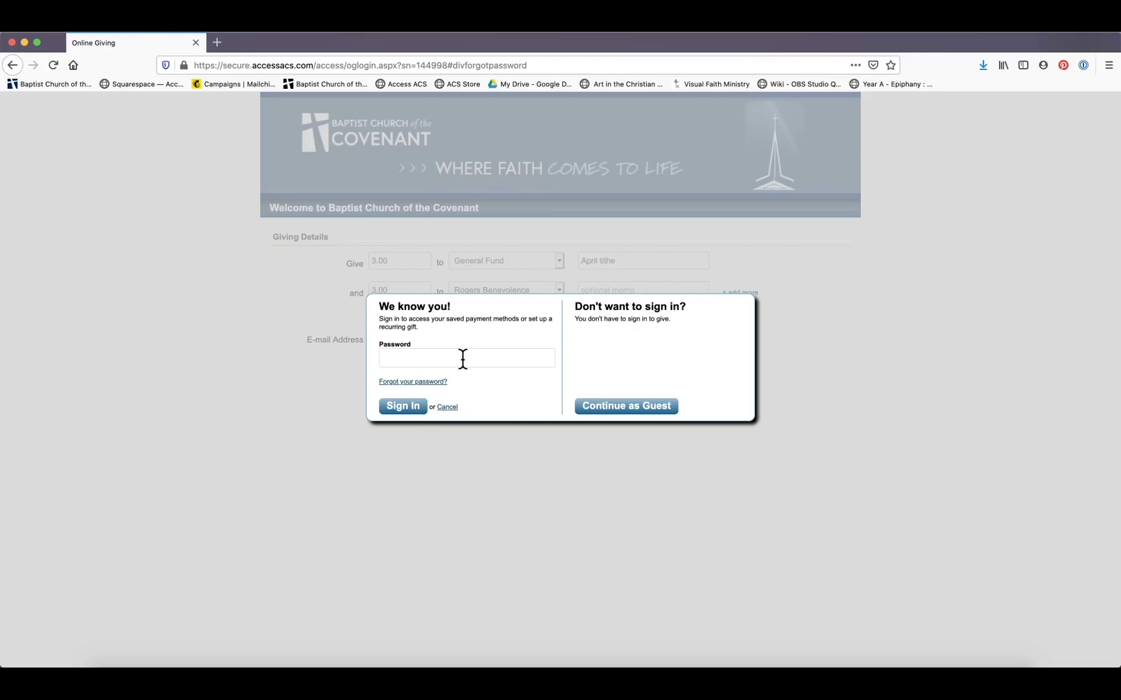
# Sign in with the account password, retrying until it is accepted
pyautogui.click(462, 359)
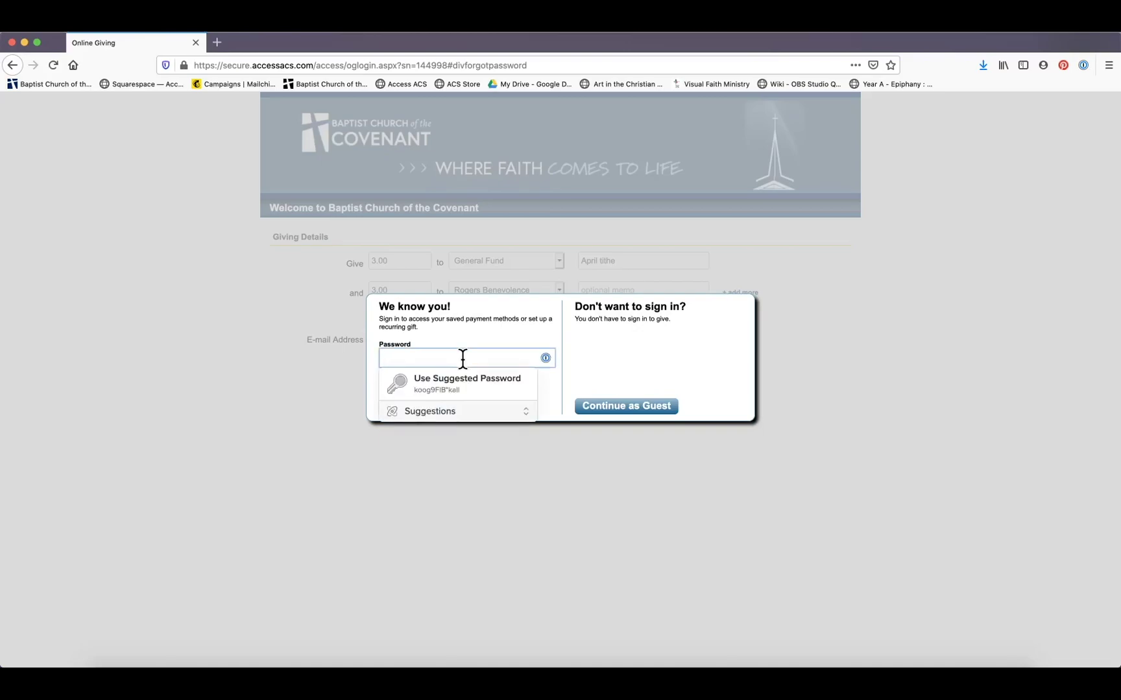
pyautogui.write('•••••••••')
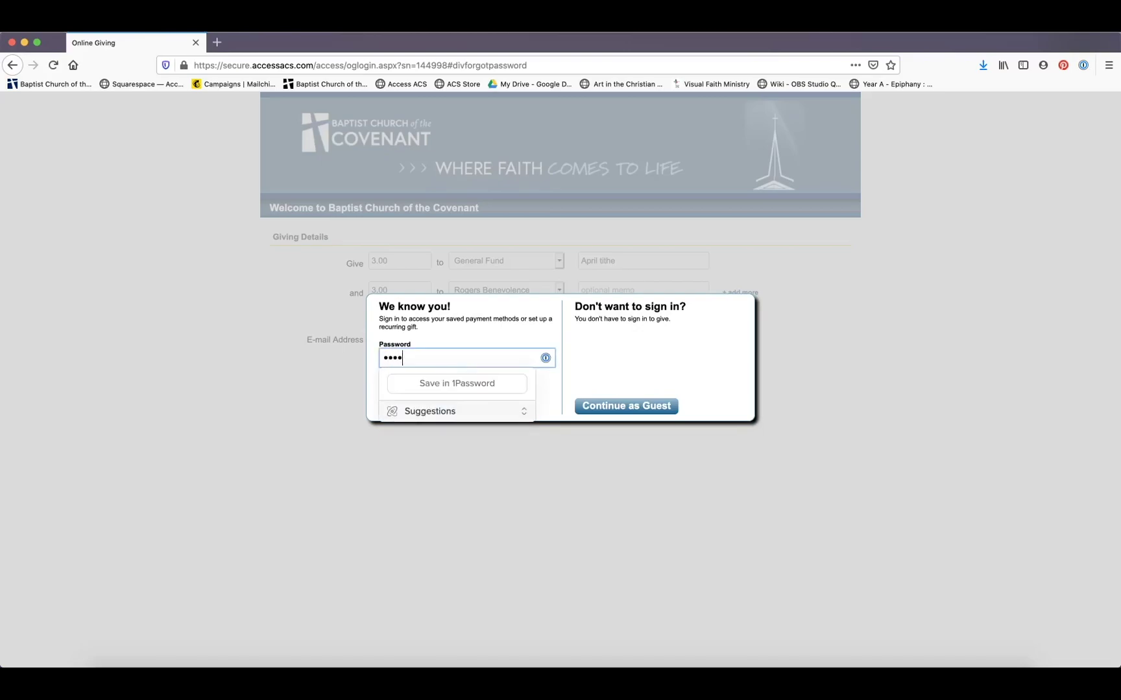
pyautogui.write('••••')
pyautogui.press('Return')
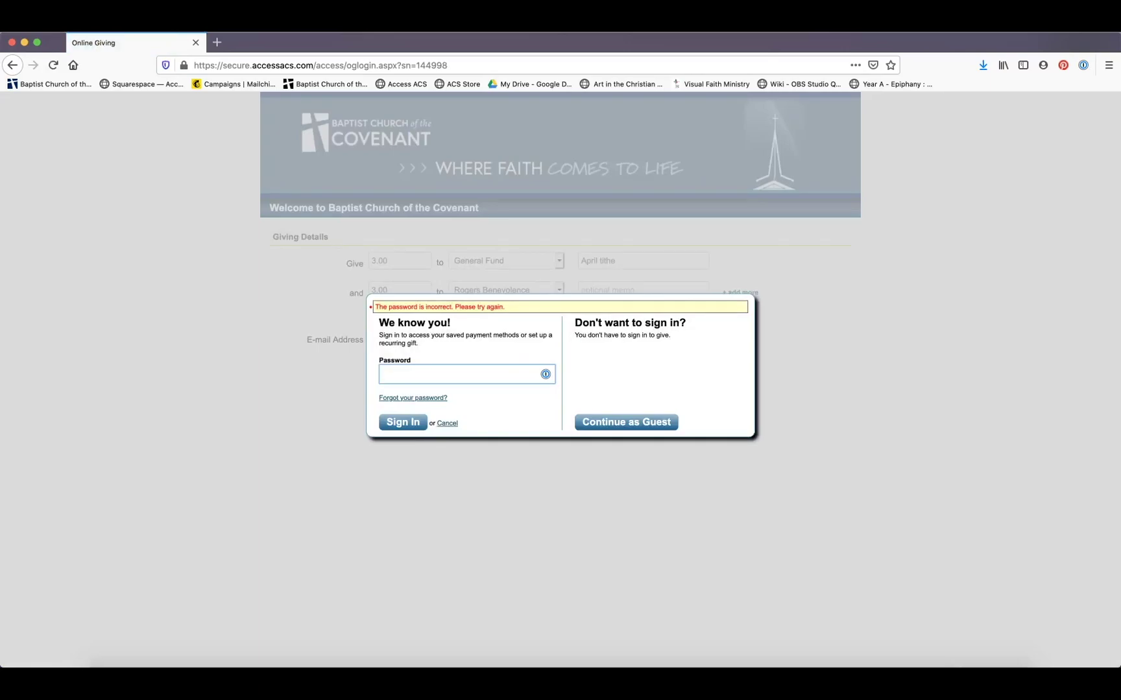
pyautogui.write('••••••••')
pyautogui.press('Return')
pyautogui.write('•••••••••••••••')
pyautogui.press('Return')
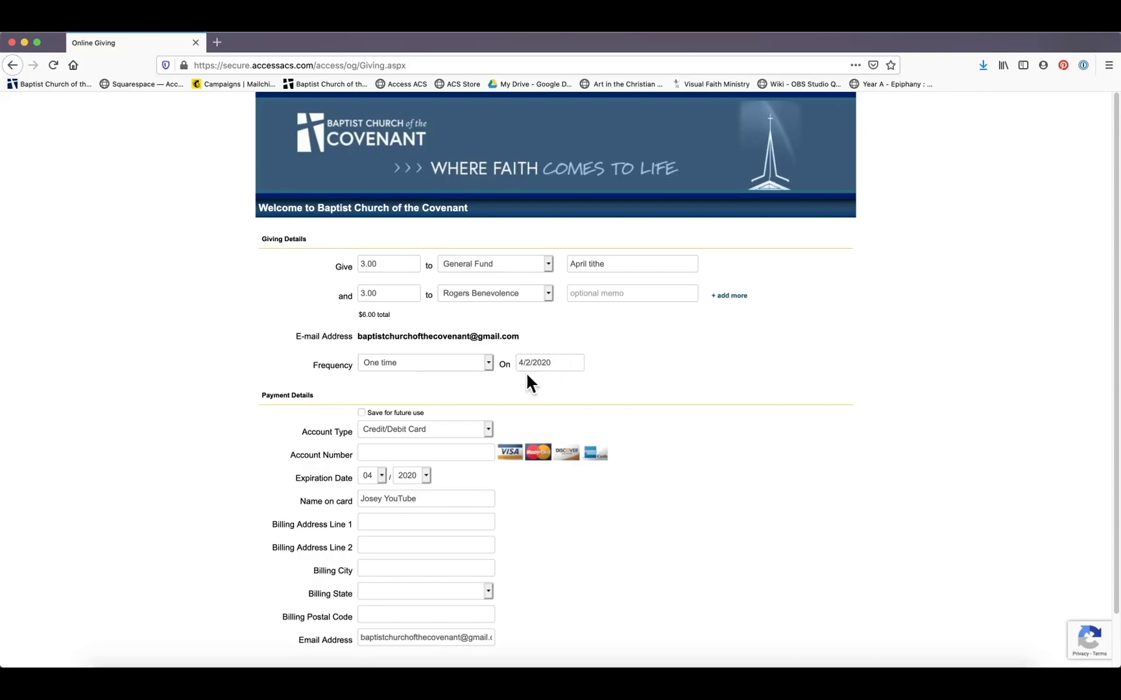
# Keep the gift one-time and check Save for future use
pyautogui.click(443, 373)
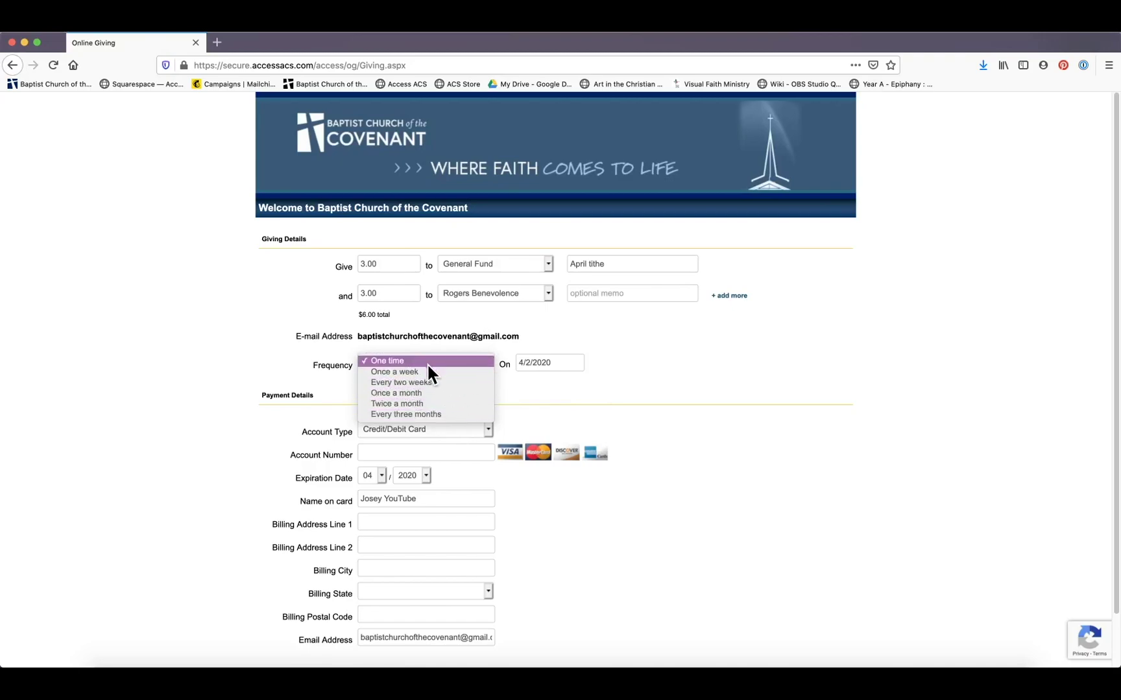
pyautogui.click(655, 359)
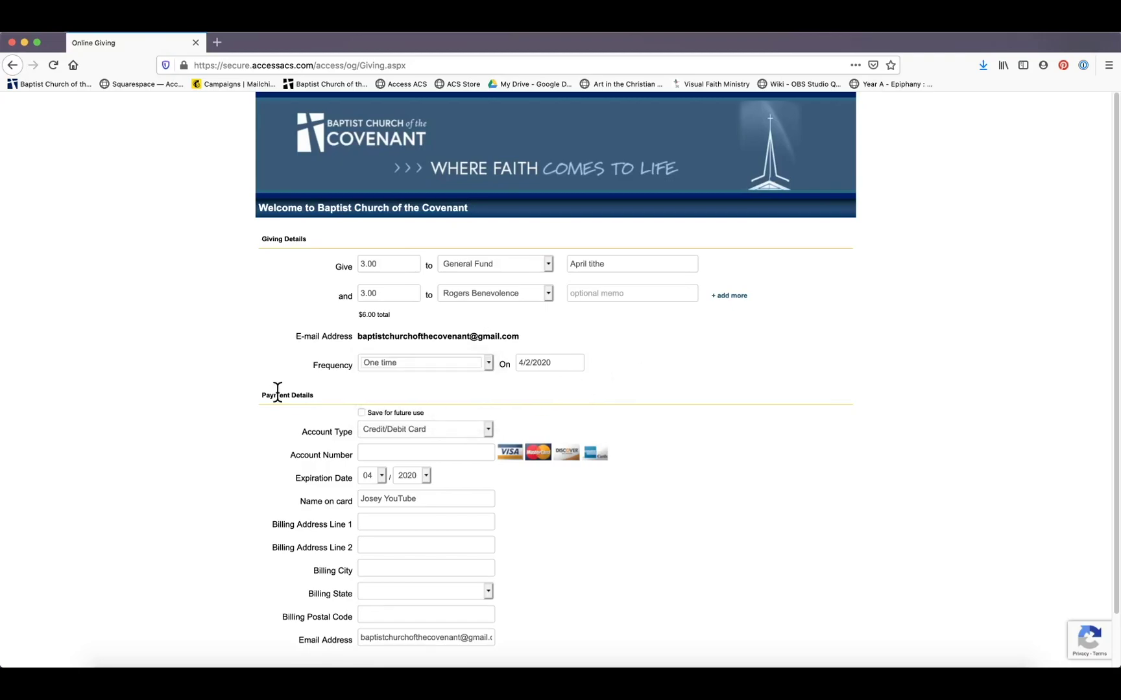
pyautogui.scroll(-2, 278, 393)
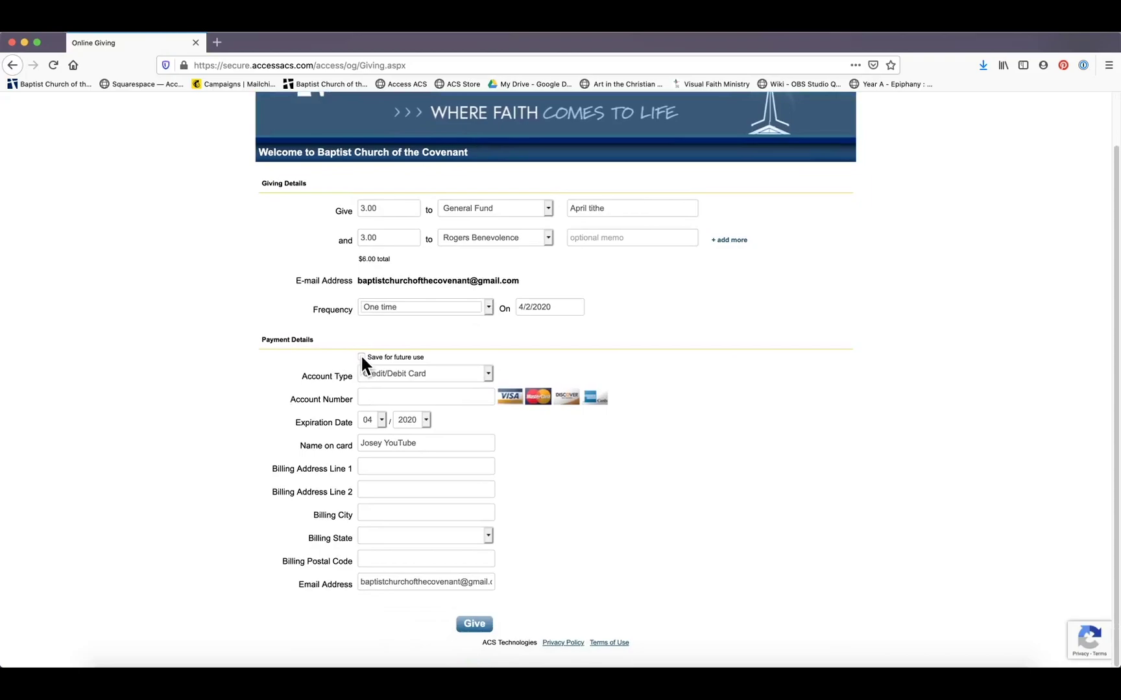
pyautogui.click(361, 358)
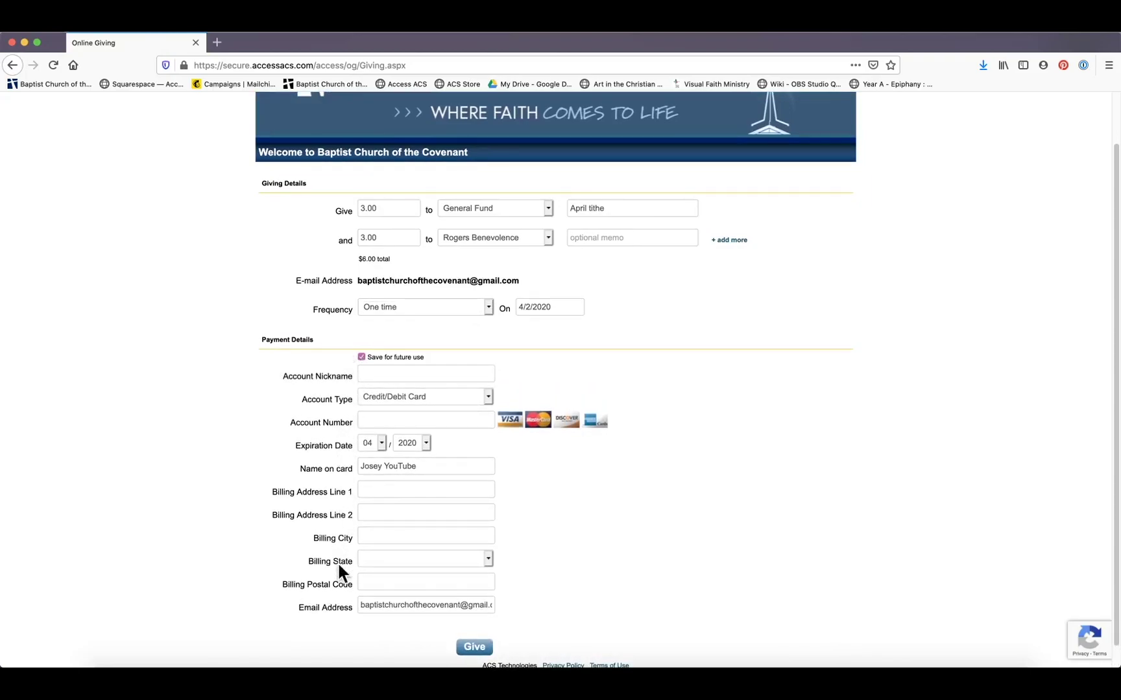
# Try Checking and Savings account types, then reselect Credit/Debit Card
pyautogui.click(411, 398)
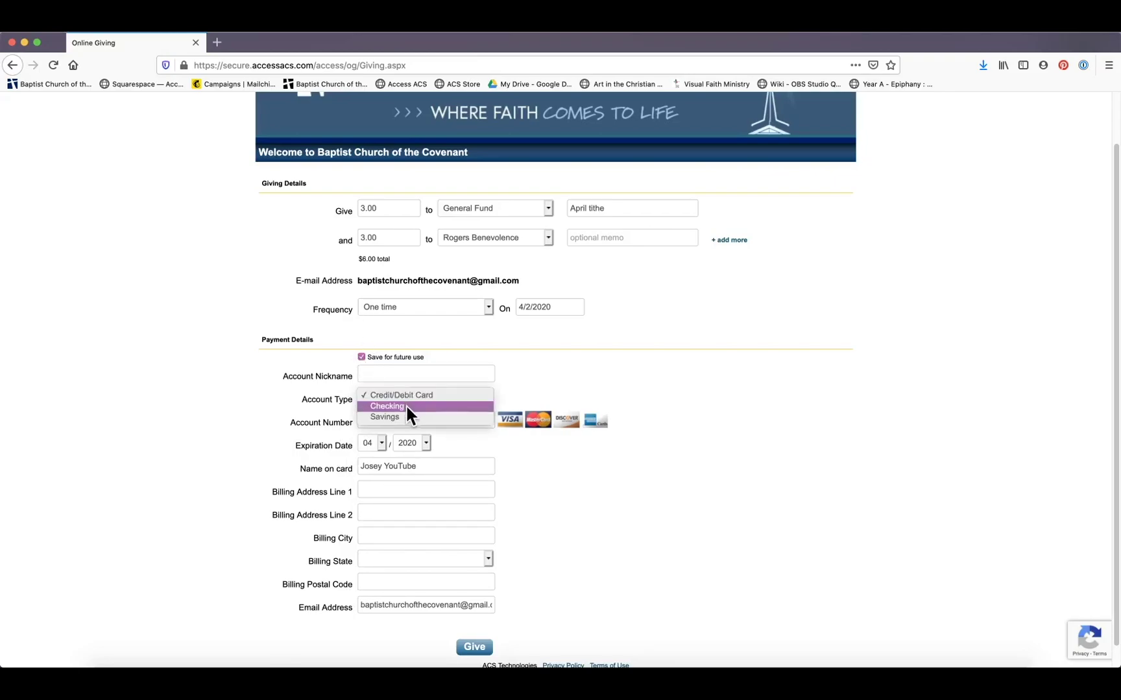
pyautogui.click(443, 407)
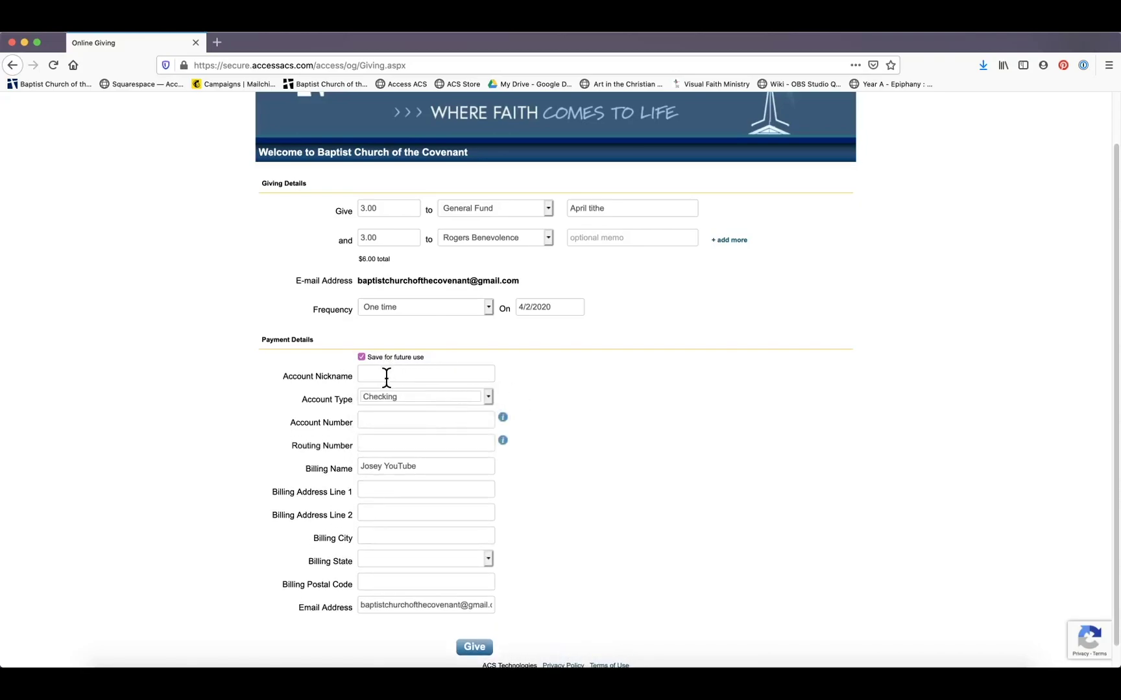
pyautogui.click(486, 395)
pyautogui.click(418, 405)
pyautogui.click(488, 397)
pyautogui.click(438, 375)
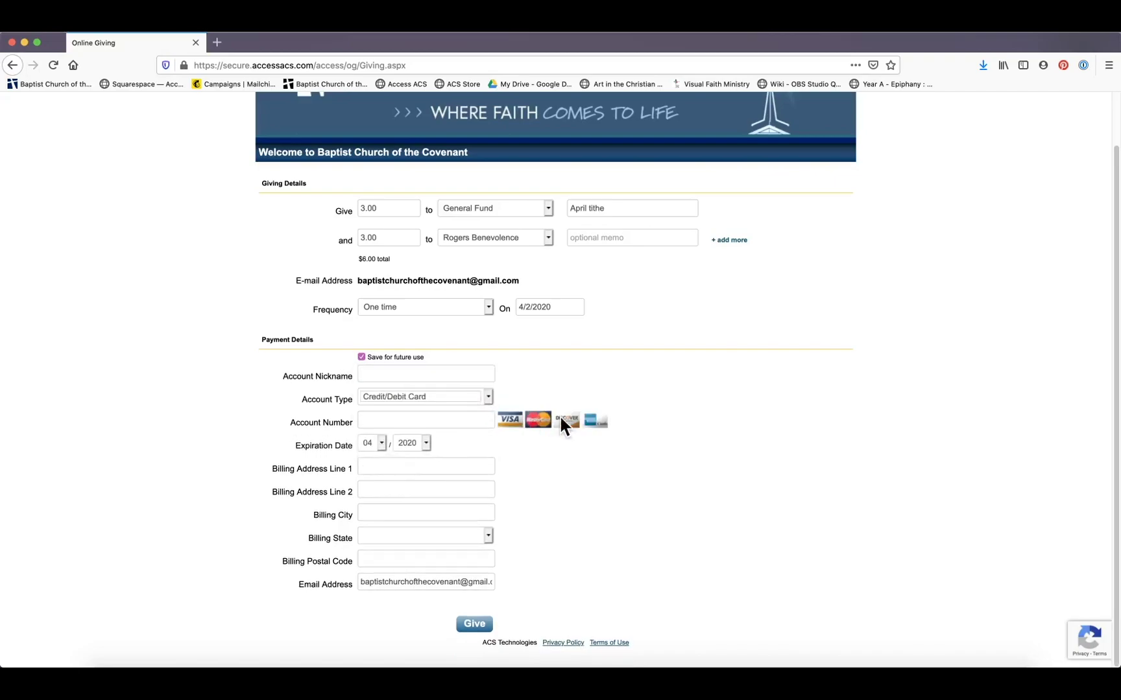
pyautogui.scroll(-1, 577, 491)
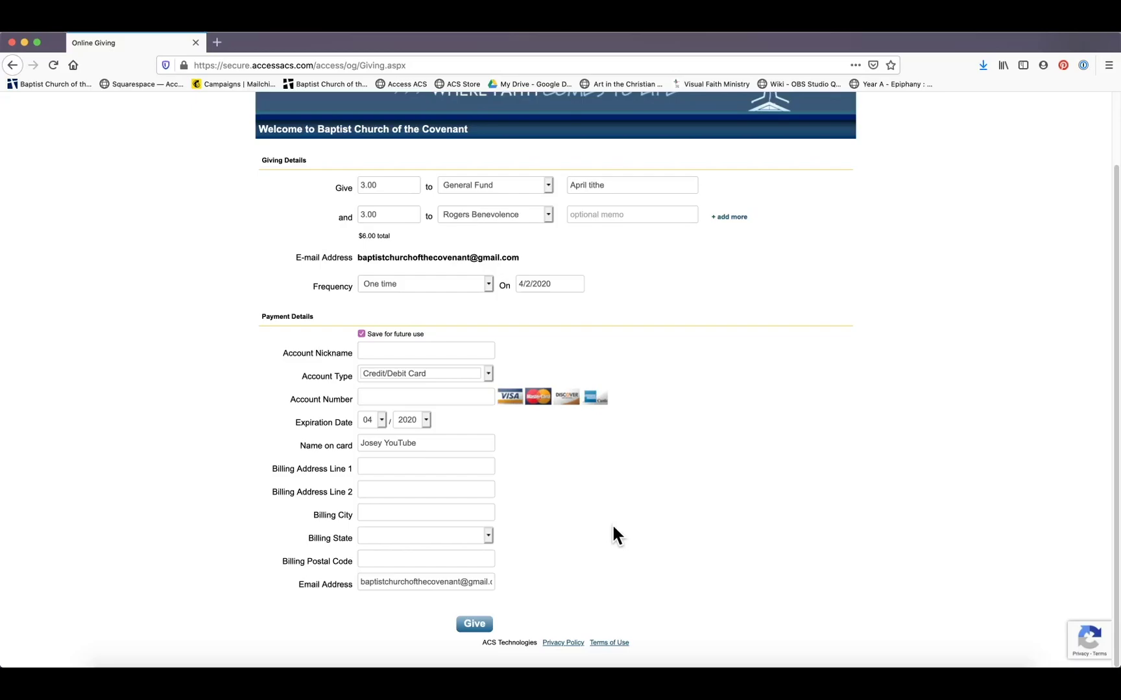
# Open the BCOC Members page, then the ACS member database sign-in in a new tab
pyautogui.scroll(3, 612, 536)
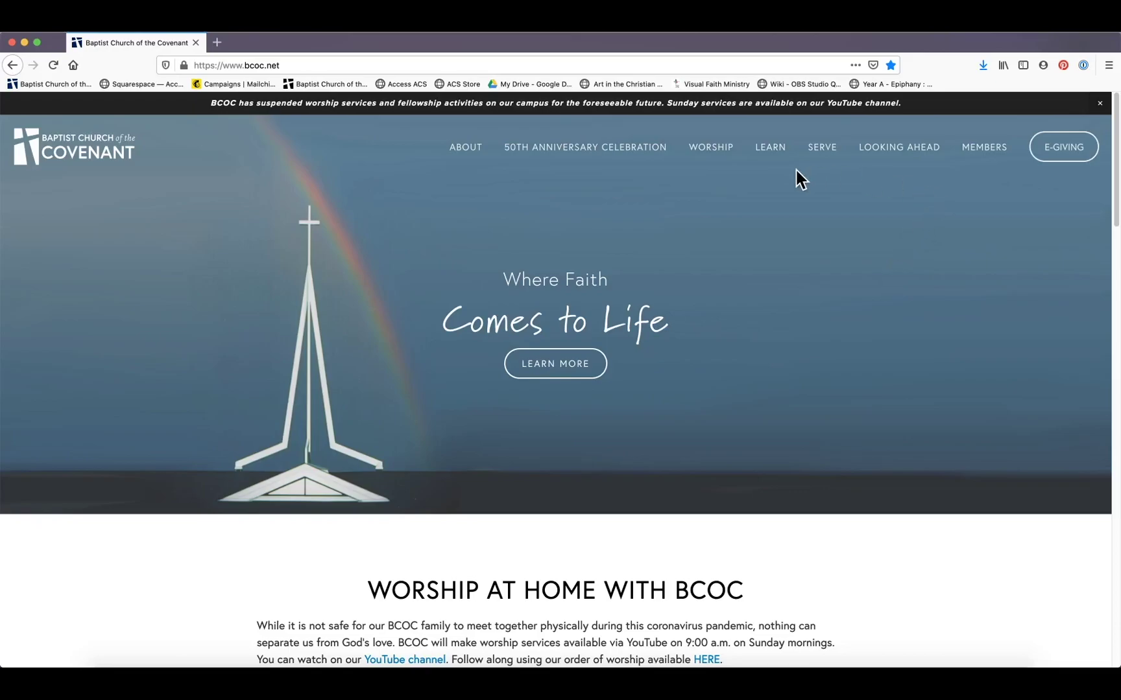
pyautogui.moveTo(988, 155)
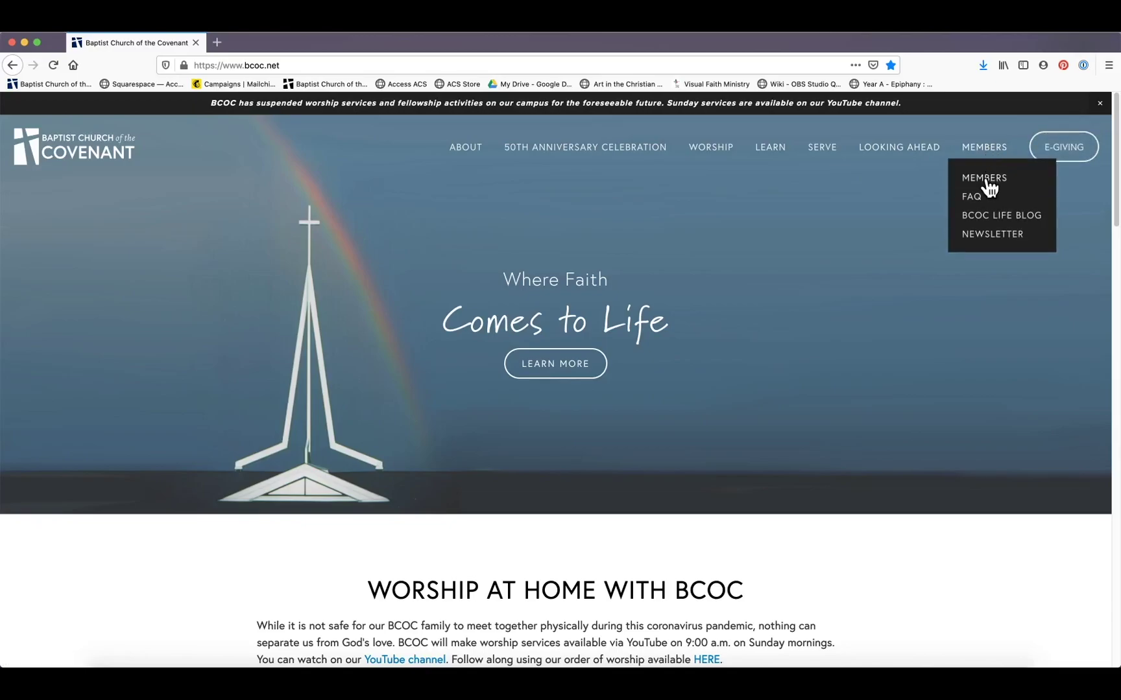
pyautogui.click(986, 179)
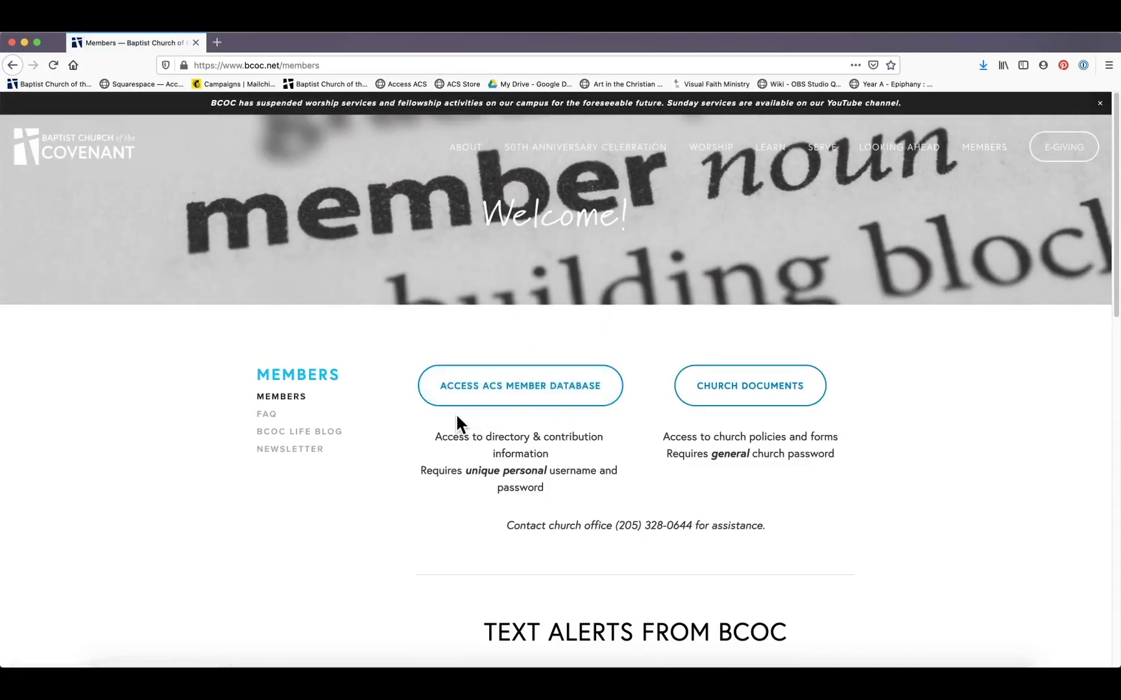
pyautogui.click(467, 390)
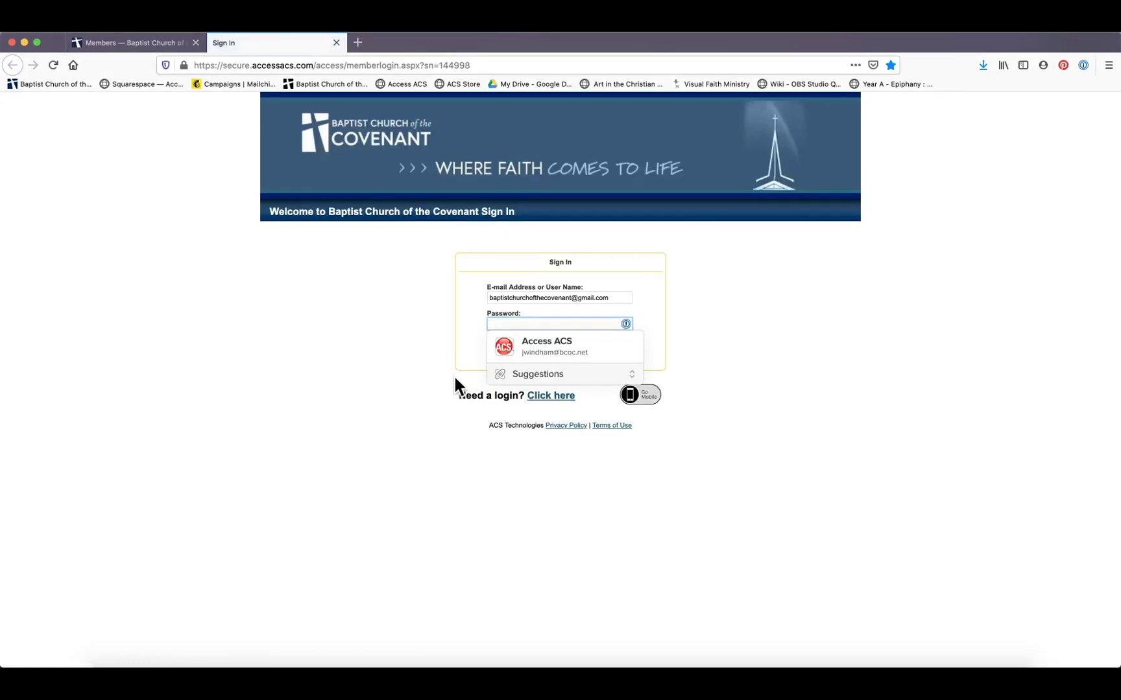
pyautogui.click(417, 317)
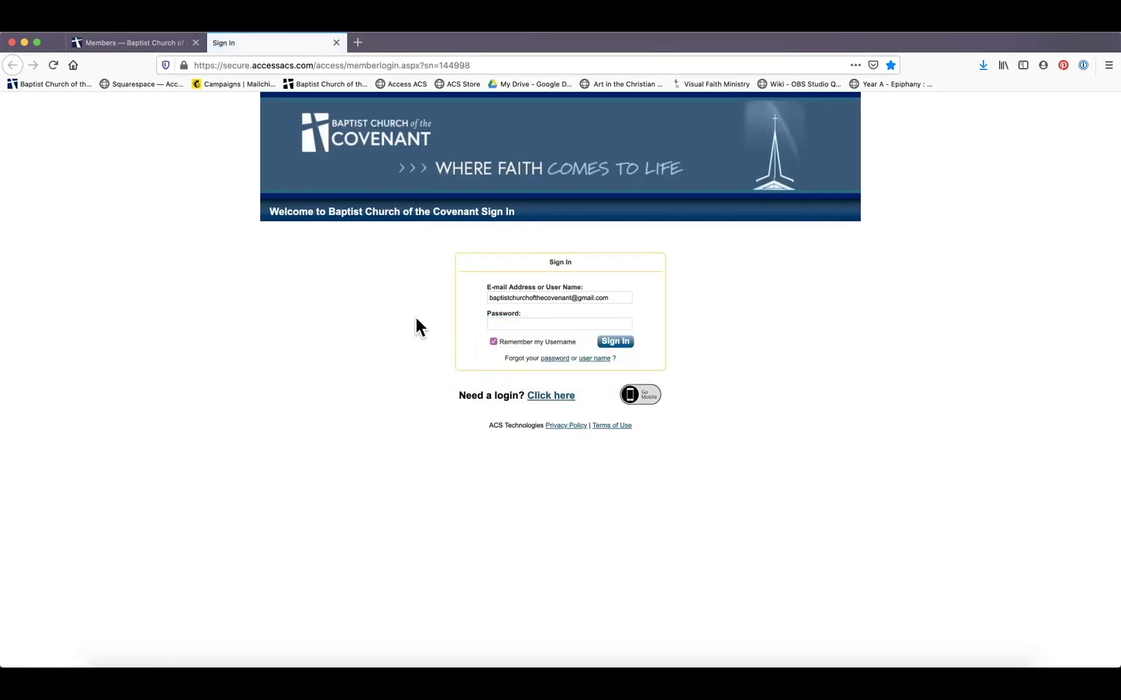
pyautogui.click(500, 323)
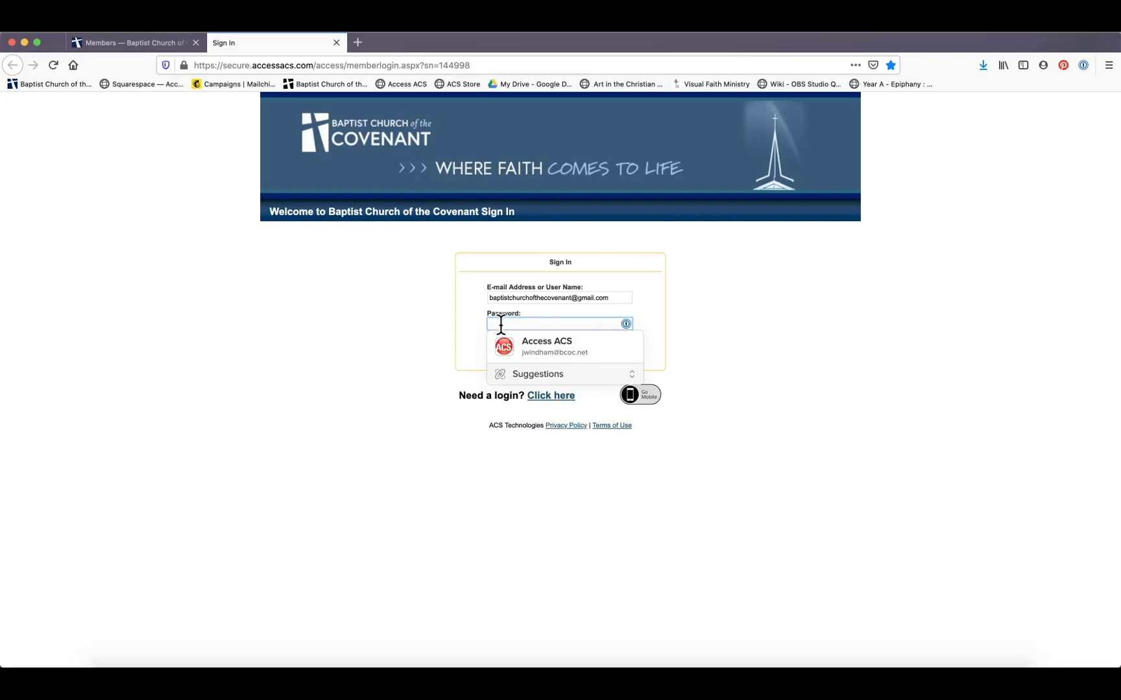
pyautogui.click(443, 332)
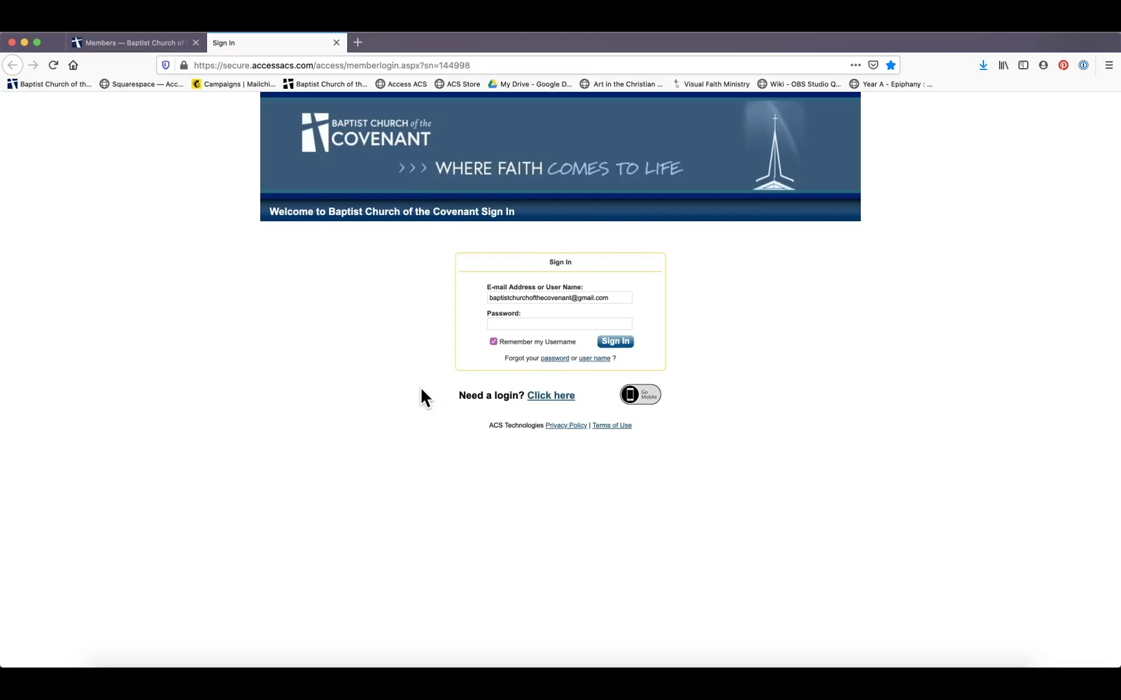
pyautogui.click(546, 397)
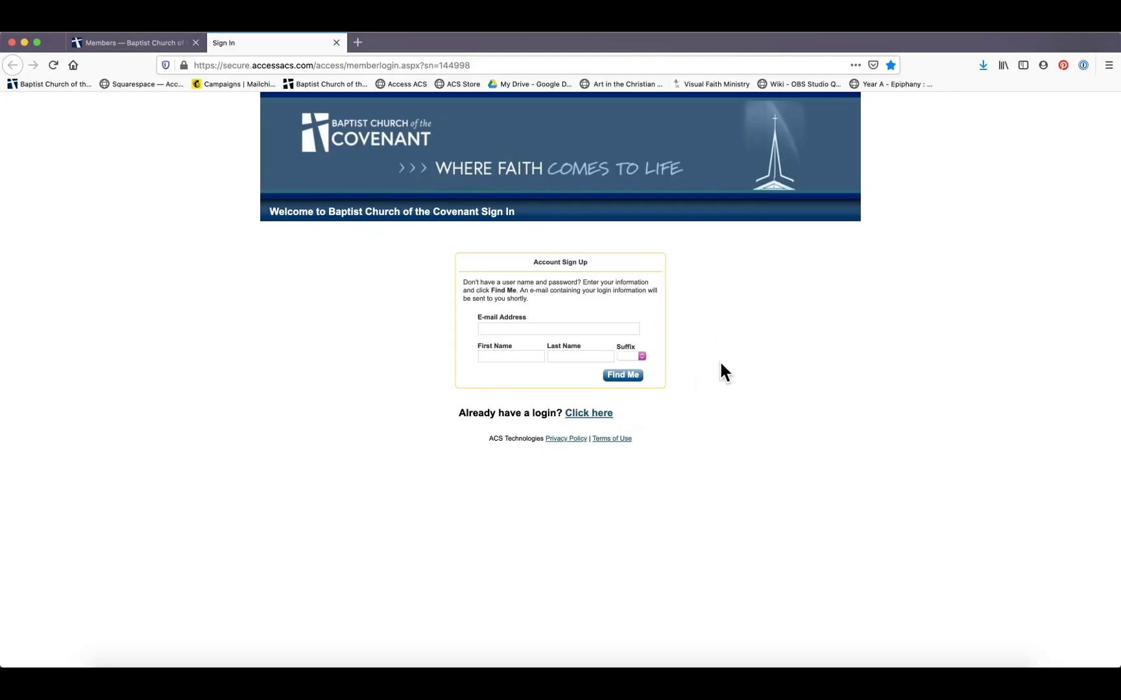
pyautogui.click(596, 414)
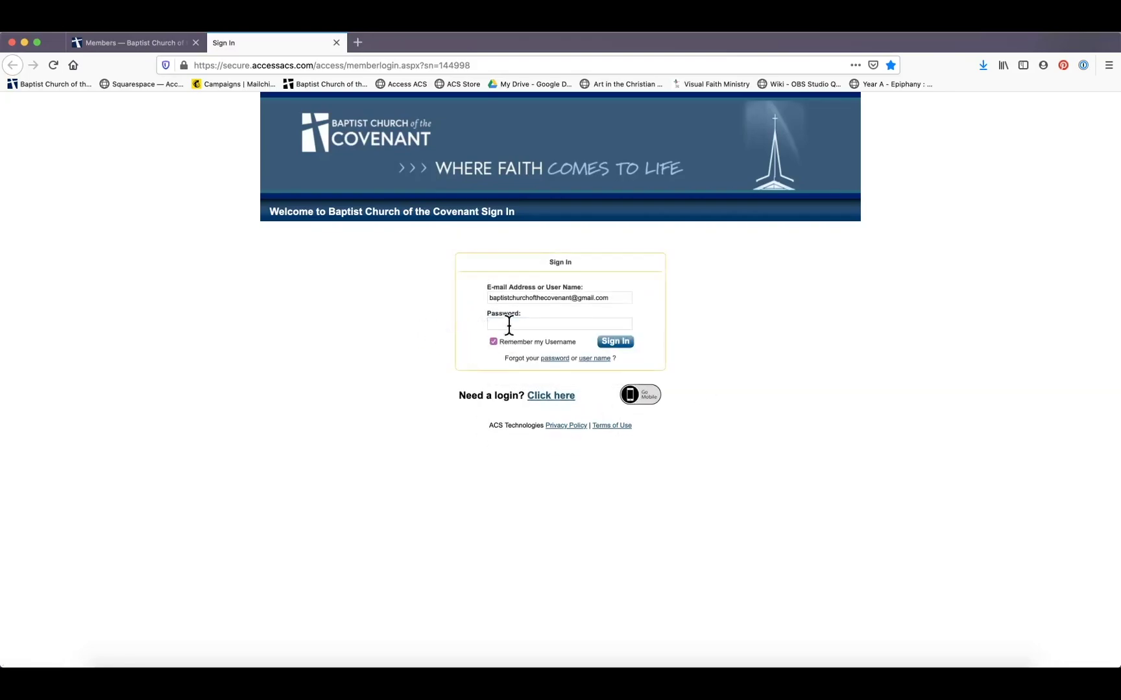
# Sign in to the member portal with the account password, correcting a typo
pyautogui.click(510, 324)
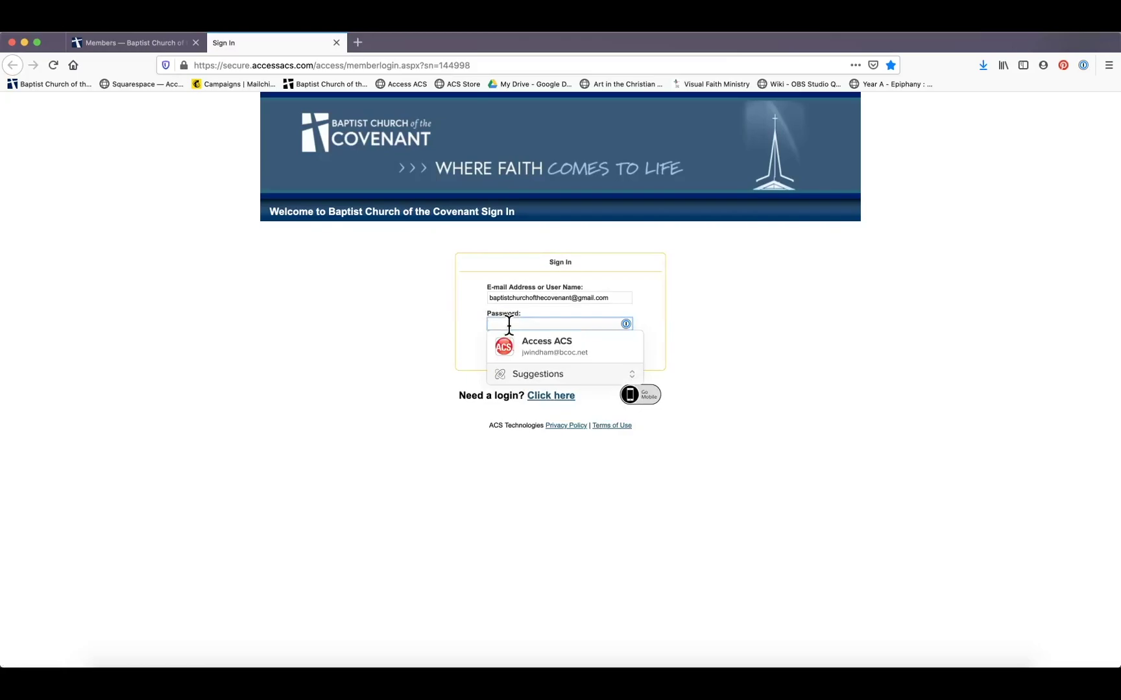
pyautogui.write('•••••')
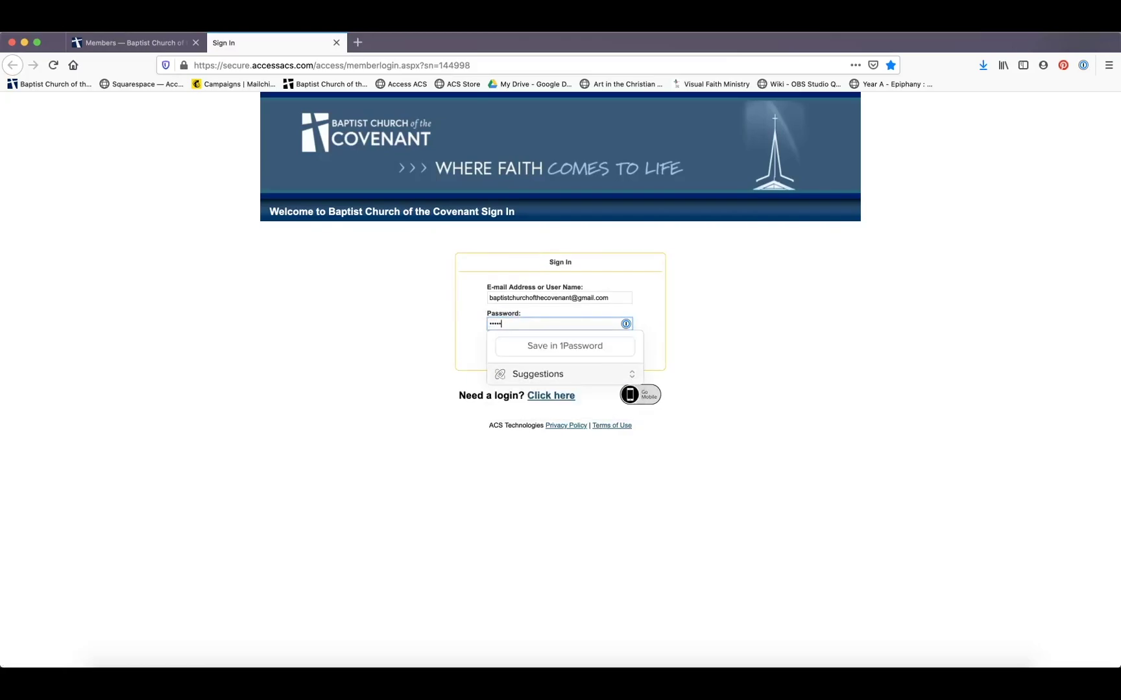
pyautogui.write('••••••')
pyautogui.press('BackSpace')
pyautogui.press('BackSpace')
pyautogui.press('BackSpace')
pyautogui.press('BackSpace')
pyautogui.press('BackSpace')
pyautogui.press('BackSpace')
pyautogui.press('BackSpace')
pyautogui.press('BackSpace')
pyautogui.press('BackSpace')
pyautogui.press('BackSpace')
pyautogui.press('BackSpace')
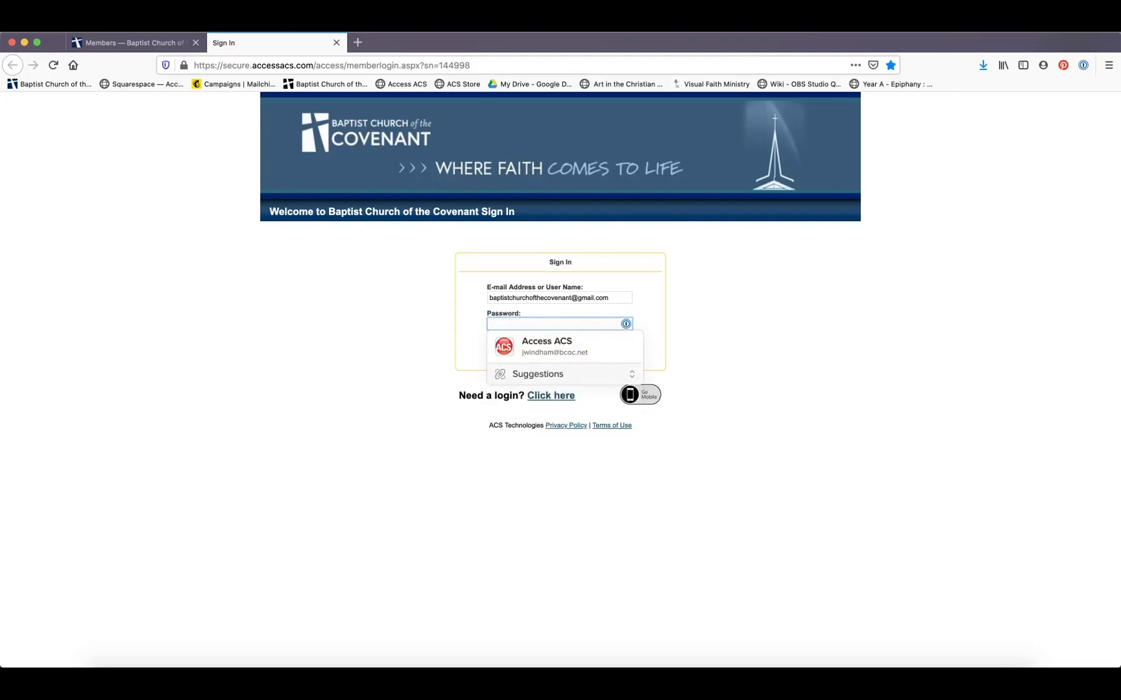
pyautogui.write('••••')
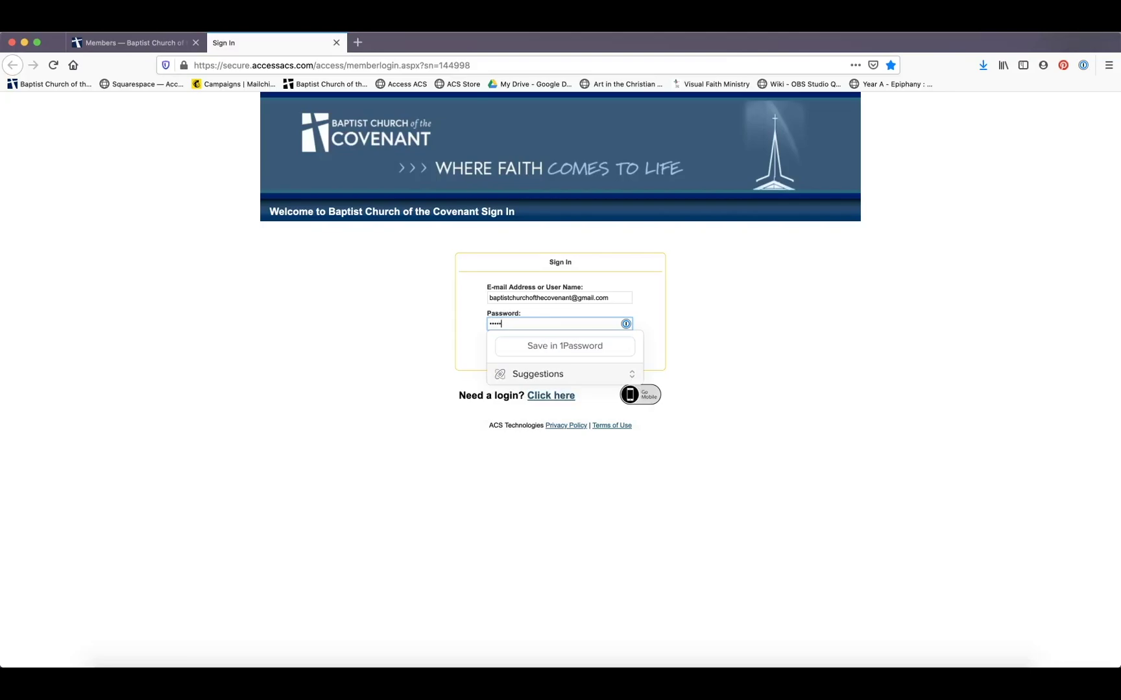
pyautogui.write('••••••')
pyautogui.press('Return')
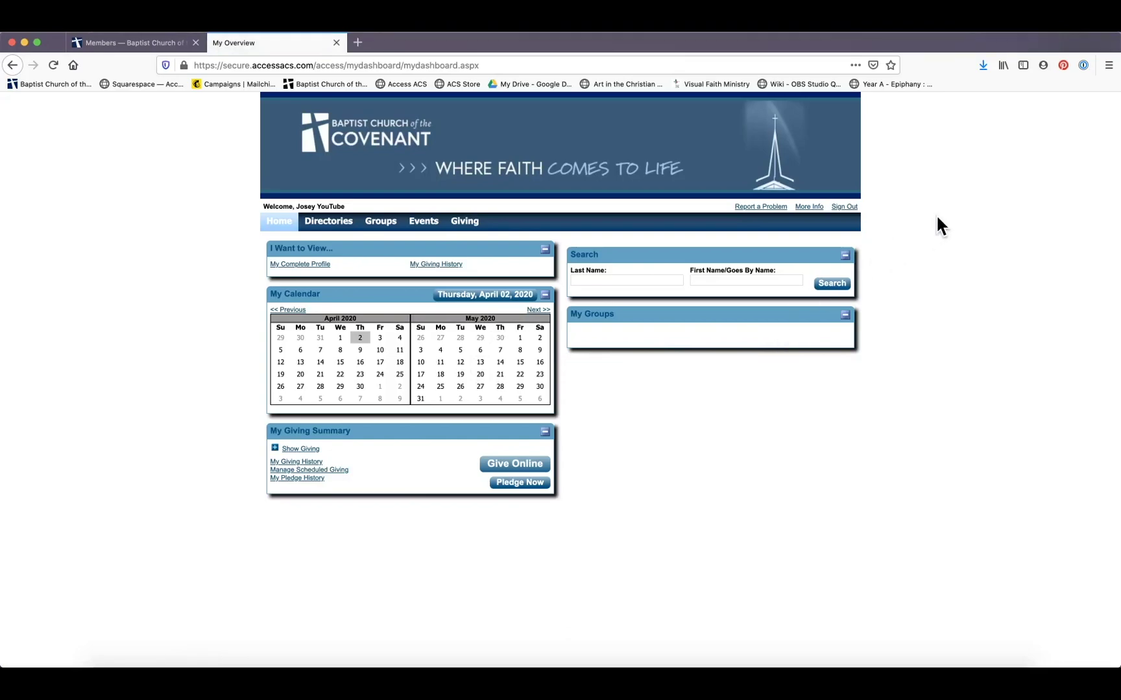
# View the individual and family photo member directories, then go back to the overview
pyautogui.click(321, 222)
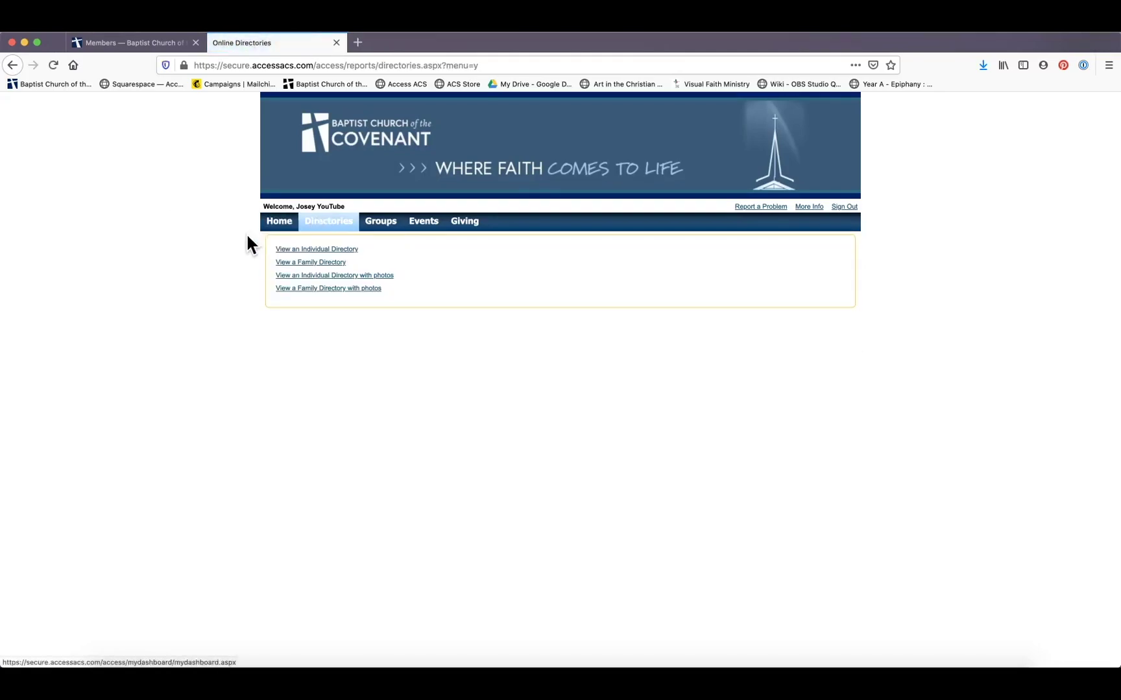
pyautogui.click(287, 250)
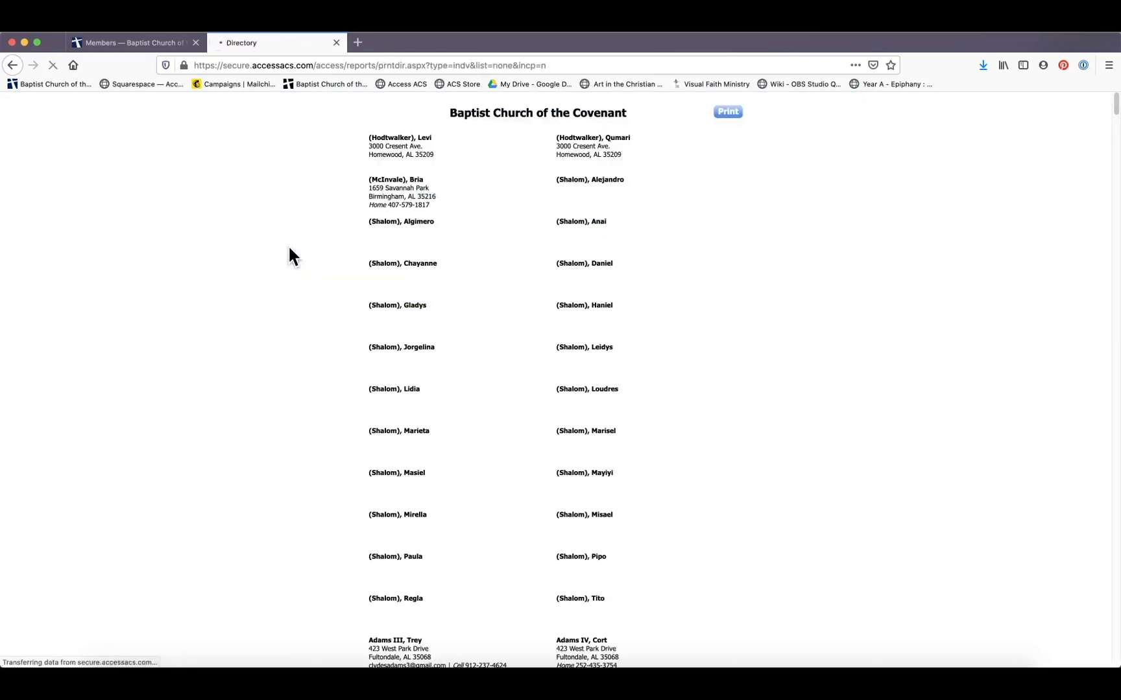
pyautogui.scroll(-10, 419, 246)
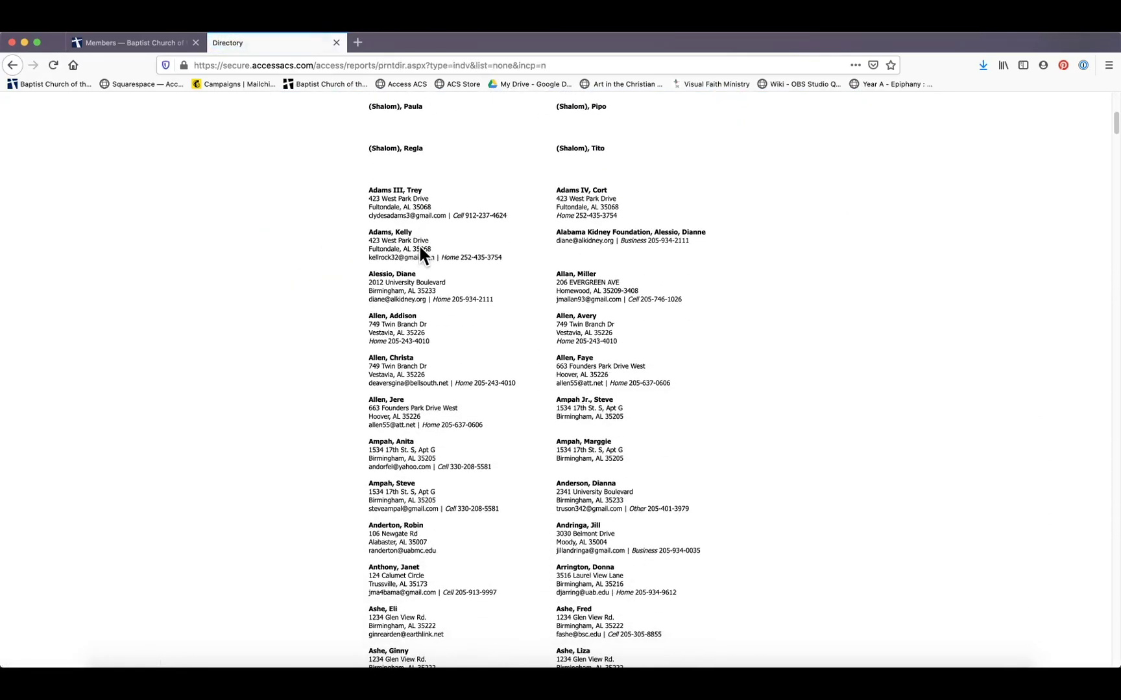
pyautogui.scroll(10, 70, 104)
pyautogui.click(11, 65)
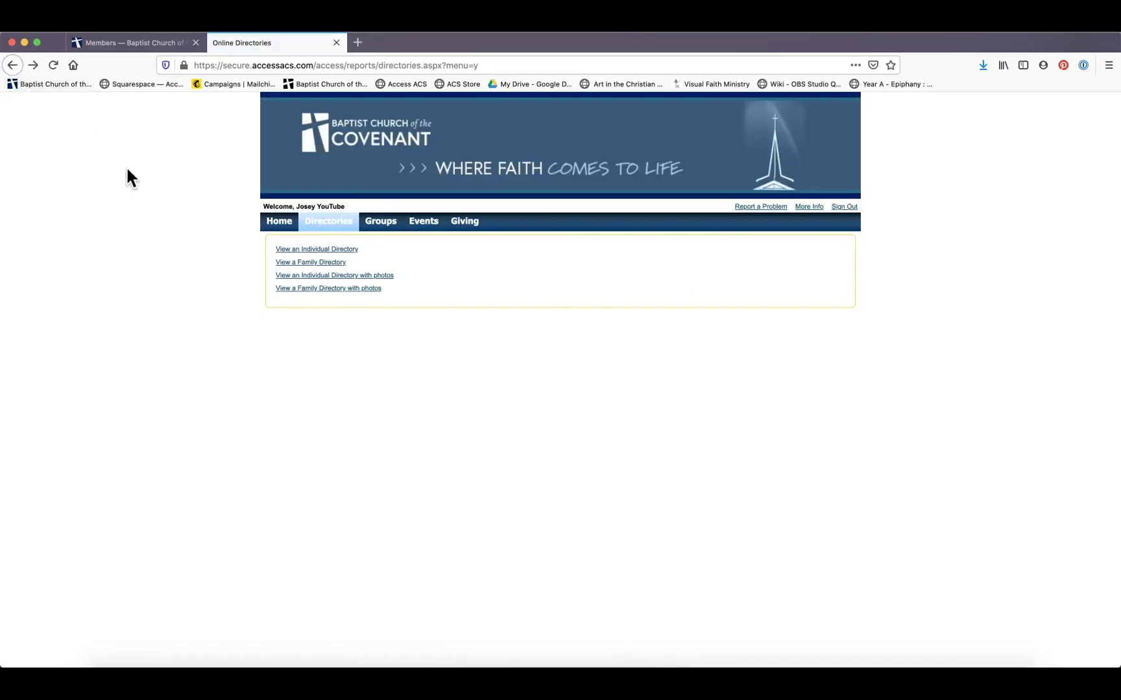
pyautogui.click(309, 291)
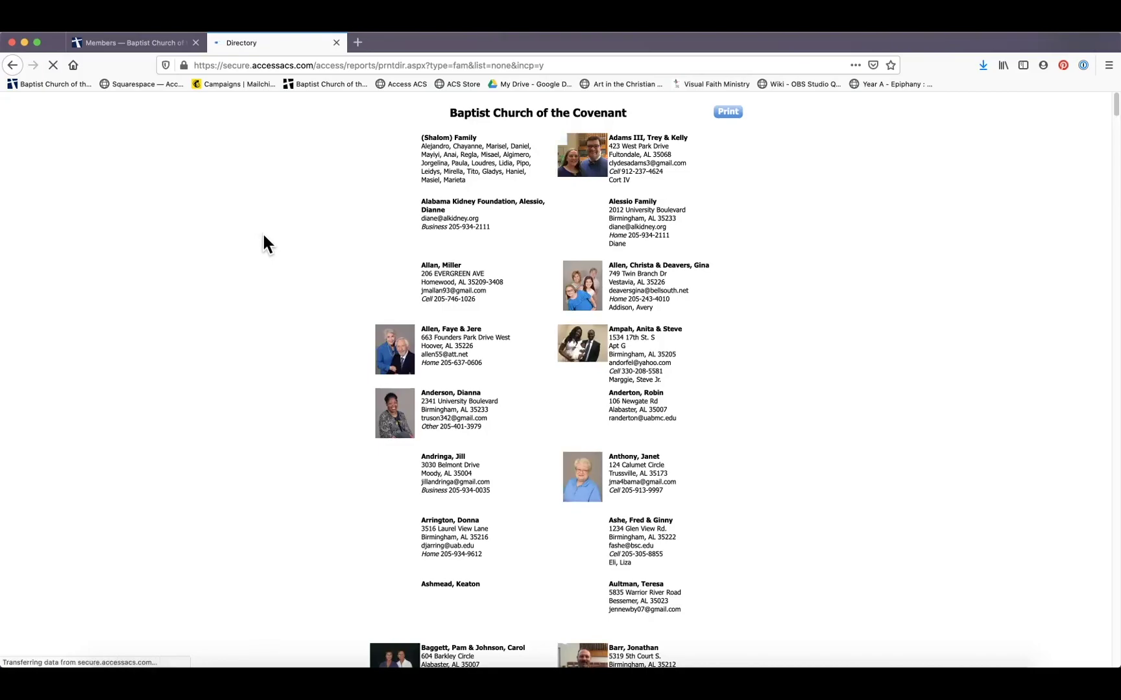
pyautogui.click(11, 65)
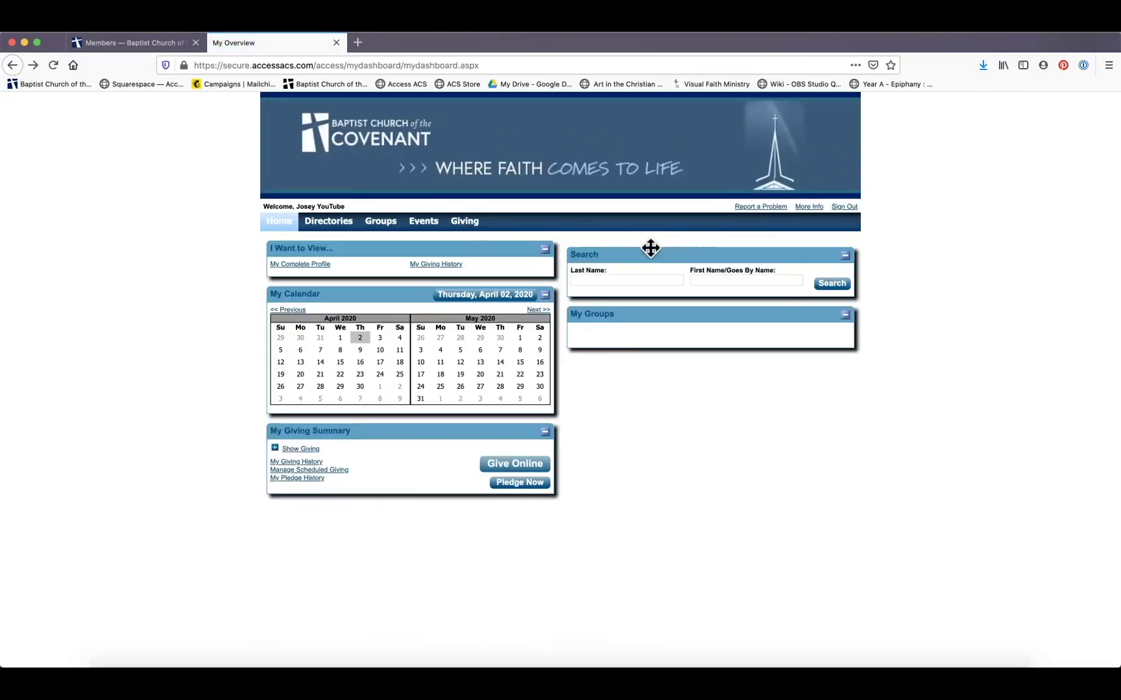
# Reload the portal home page and start a last-name member search
pyautogui.click(285, 228)
pyautogui.click(598, 280)
pyautogui.moveTo(467, 227)
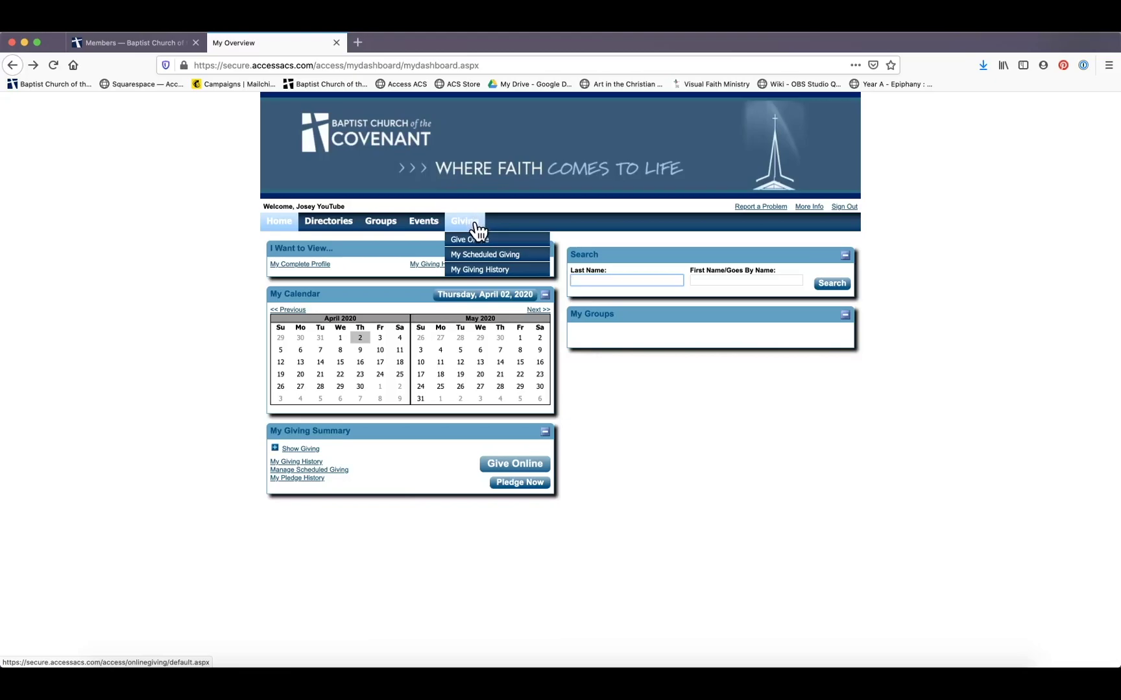
# On the Scheduled Giving page, enter a $3.00 gift to the General Fund
pyautogui.click(469, 253)
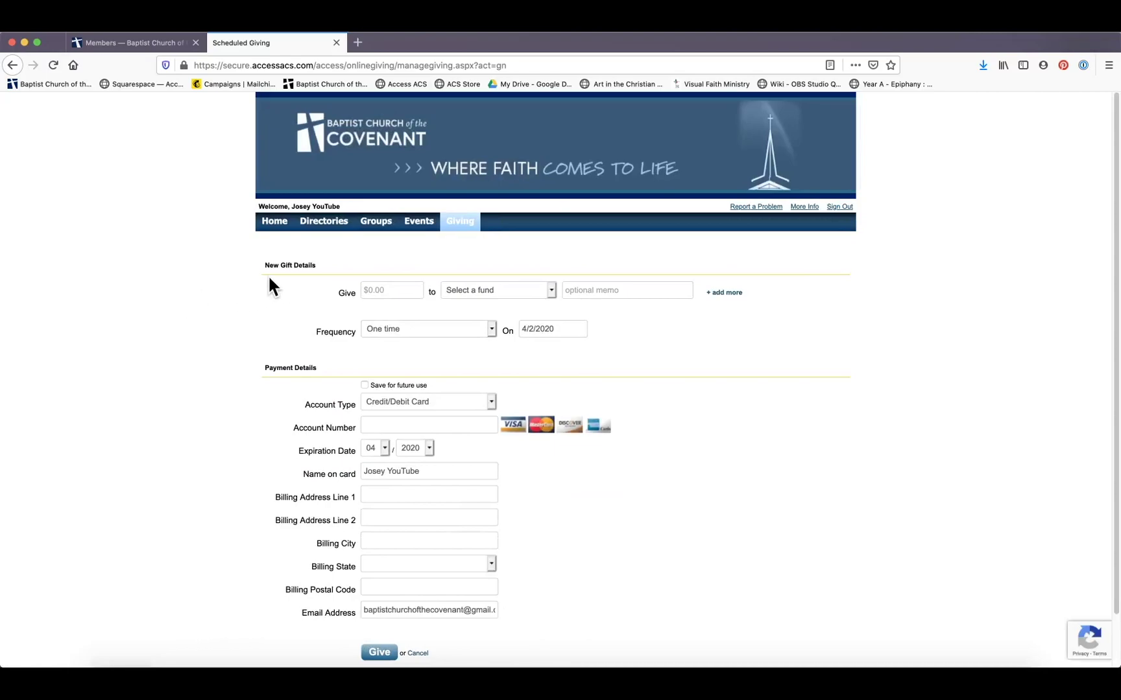
pyautogui.scroll(-2, 266, 279)
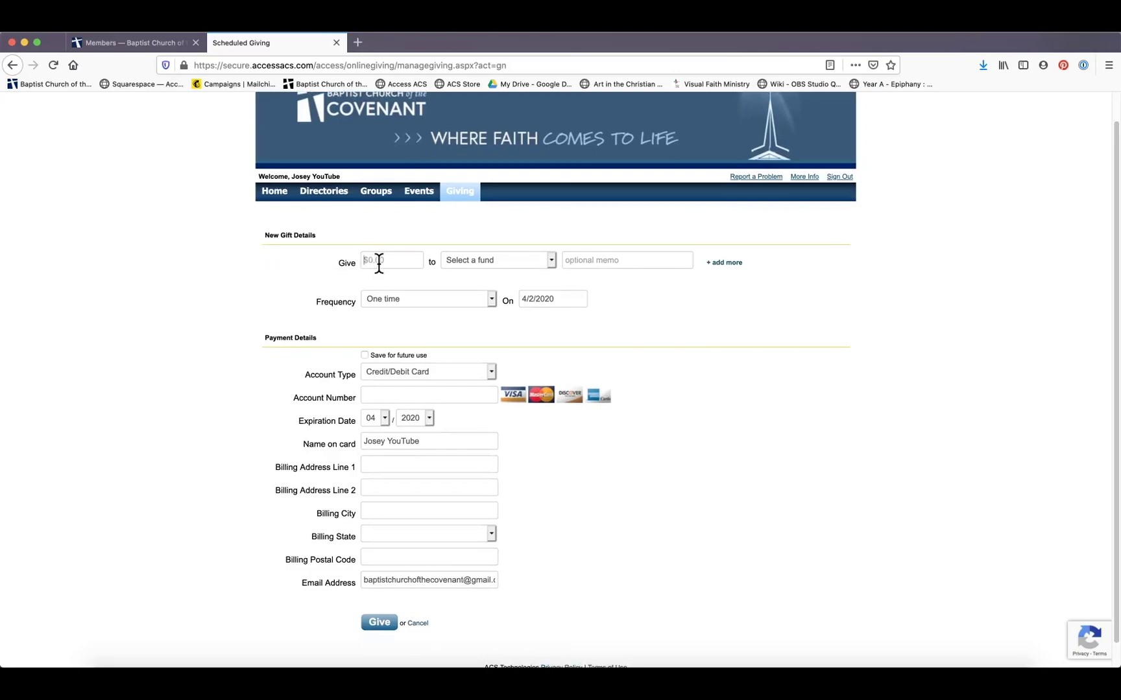
pyautogui.click(378, 263)
pyautogui.write('3.00')
pyautogui.click(441, 258)
pyautogui.click(485, 268)
# Make the gift recur once a month, ending on June 2, 2020
pyautogui.click(487, 295)
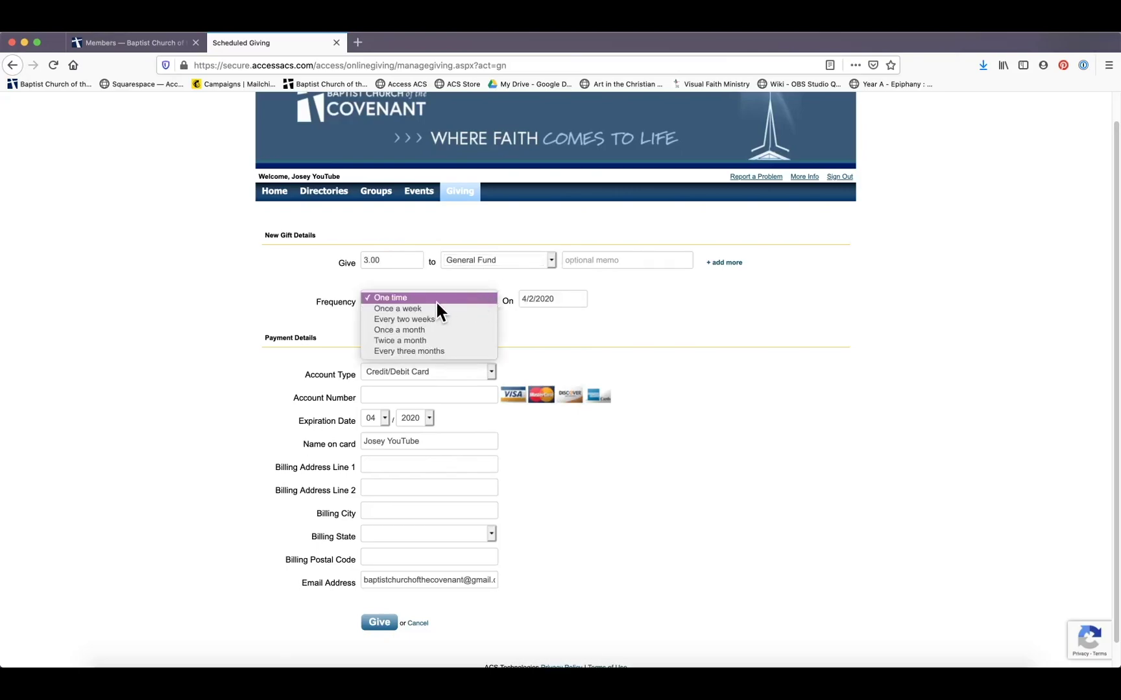
pyautogui.click(409, 330)
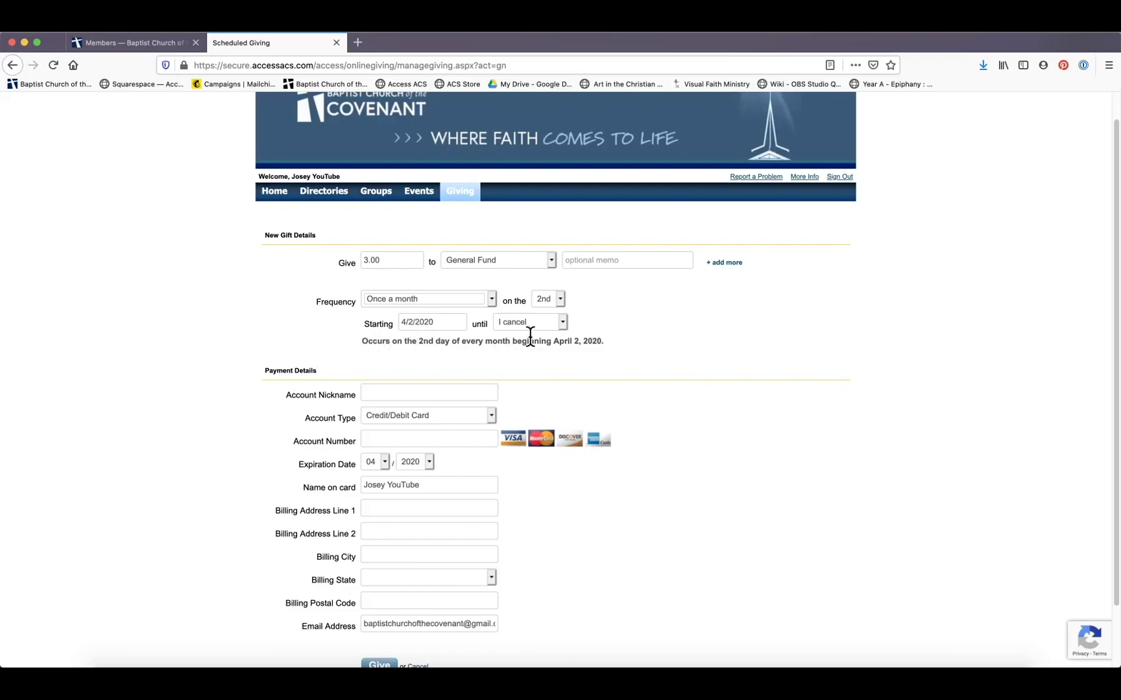
pyautogui.click(562, 320)
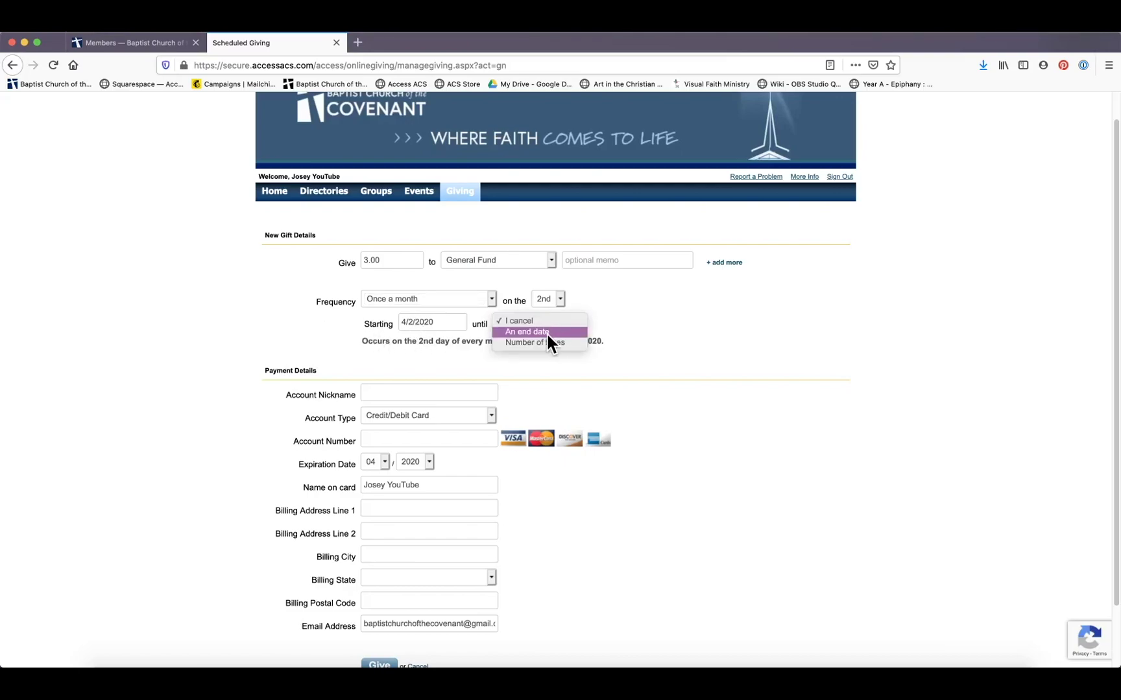
pyautogui.click(546, 332)
pyautogui.click(601, 322)
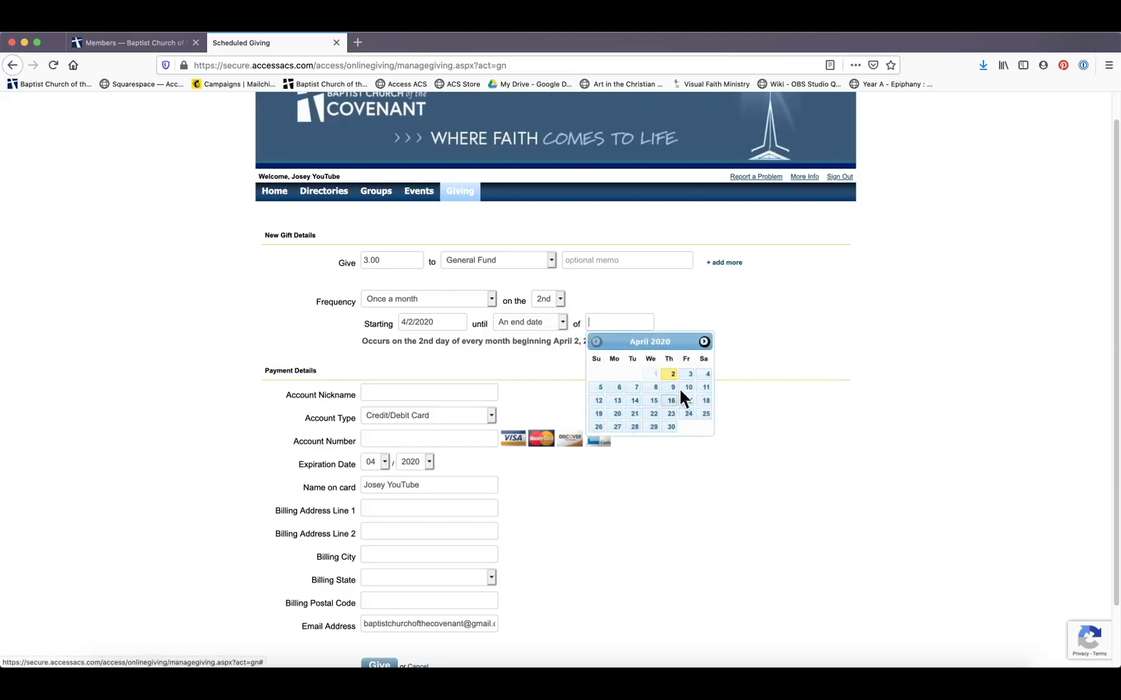
pyautogui.click(705, 340)
pyautogui.click(705, 341)
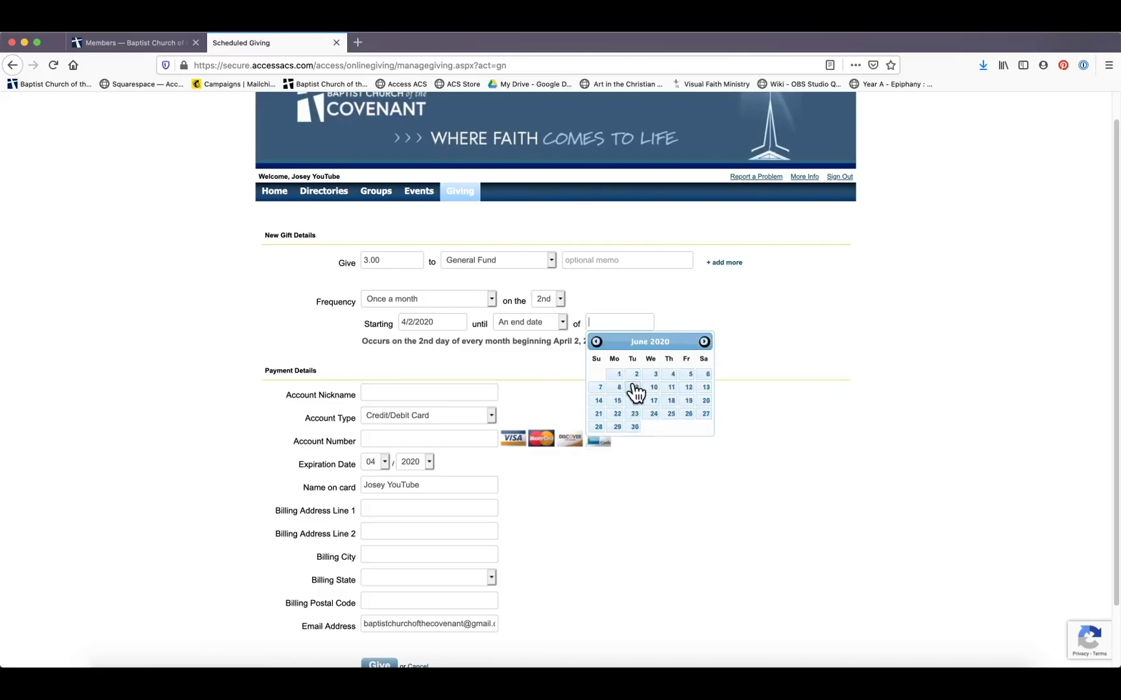
pyautogui.click(636, 375)
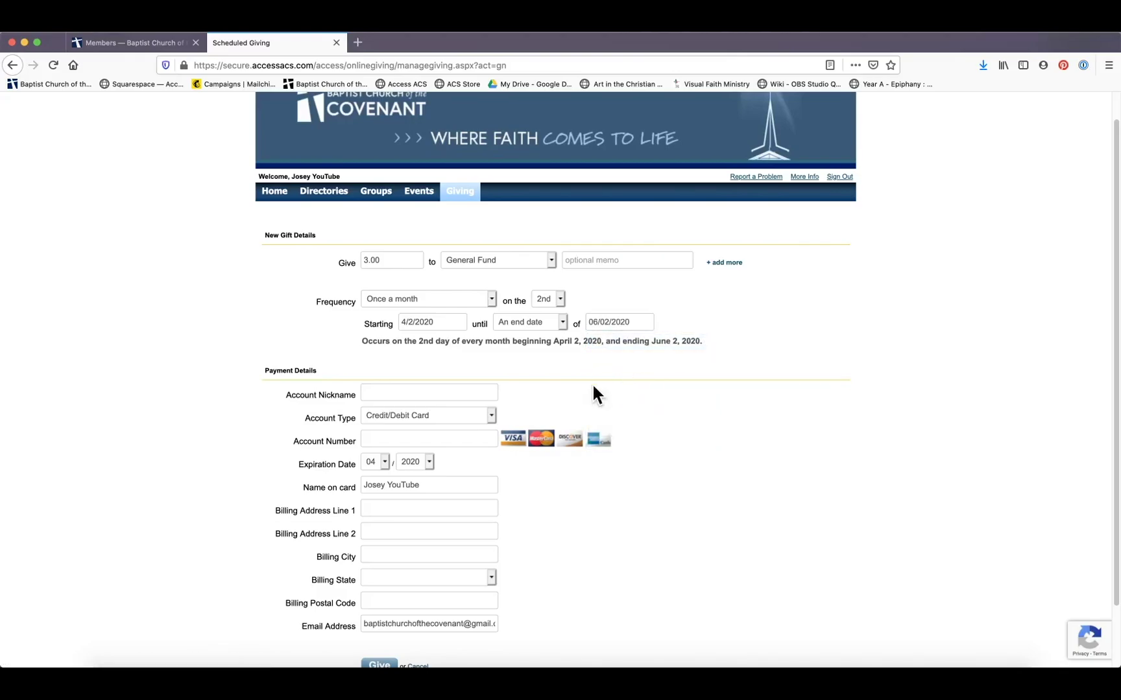
pyautogui.scroll(-2, 370, 395)
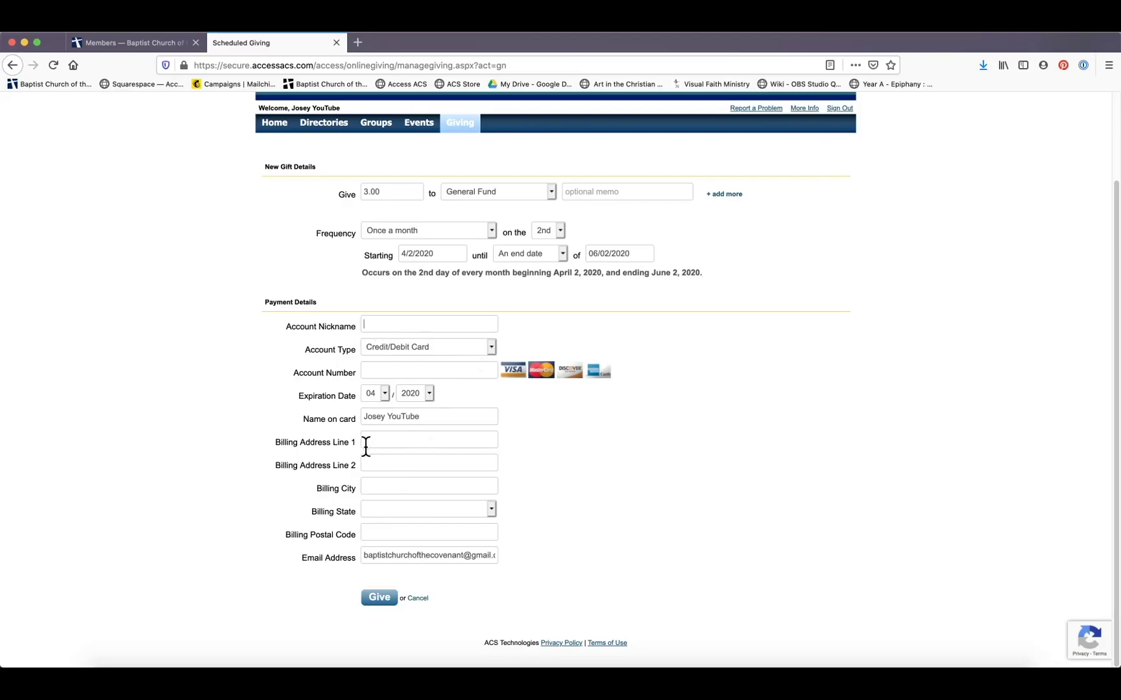
pyautogui.scroll(3, 308, 300)
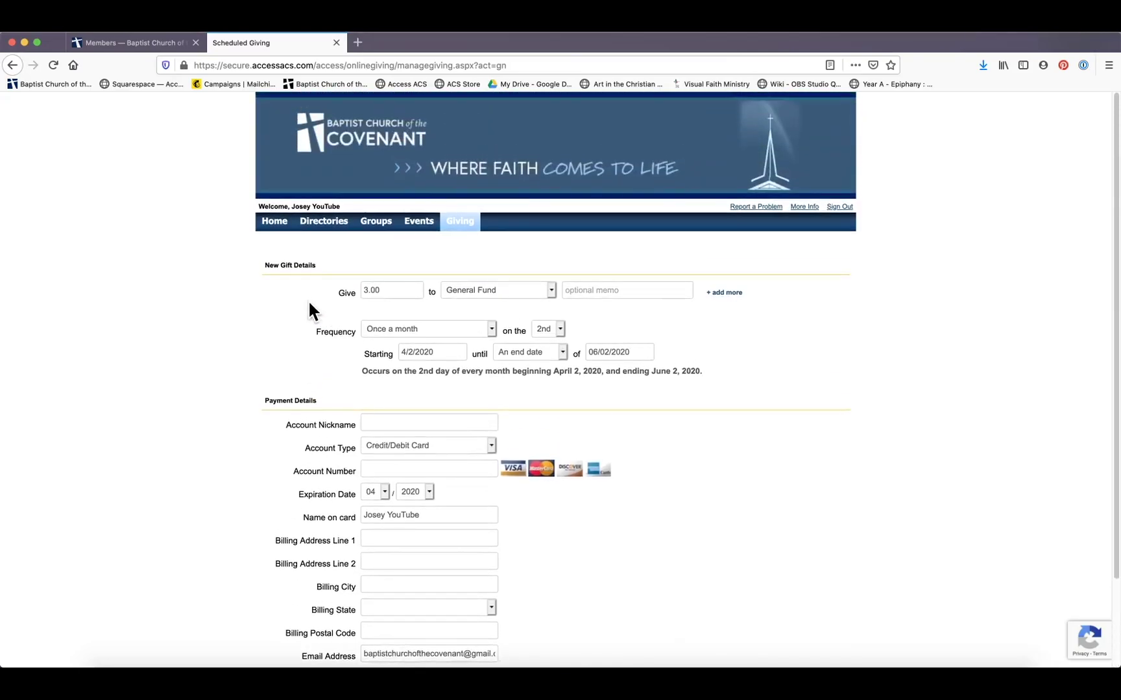
pyautogui.scroll(-3, 339, 400)
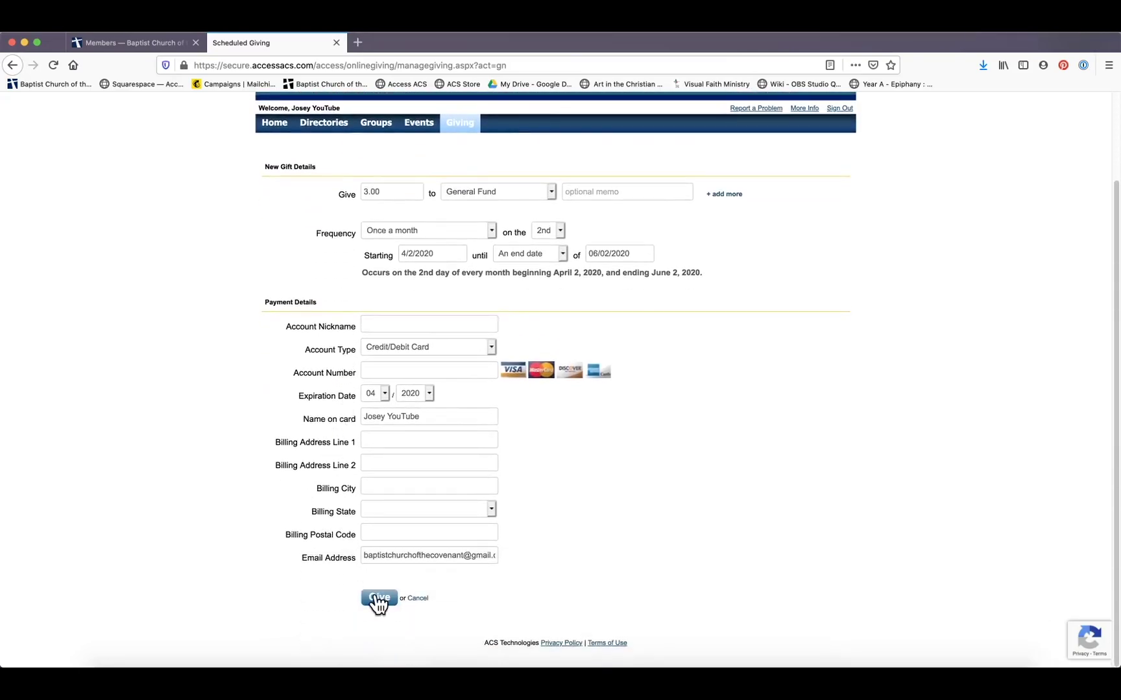
pyautogui.scroll(3, 368, 351)
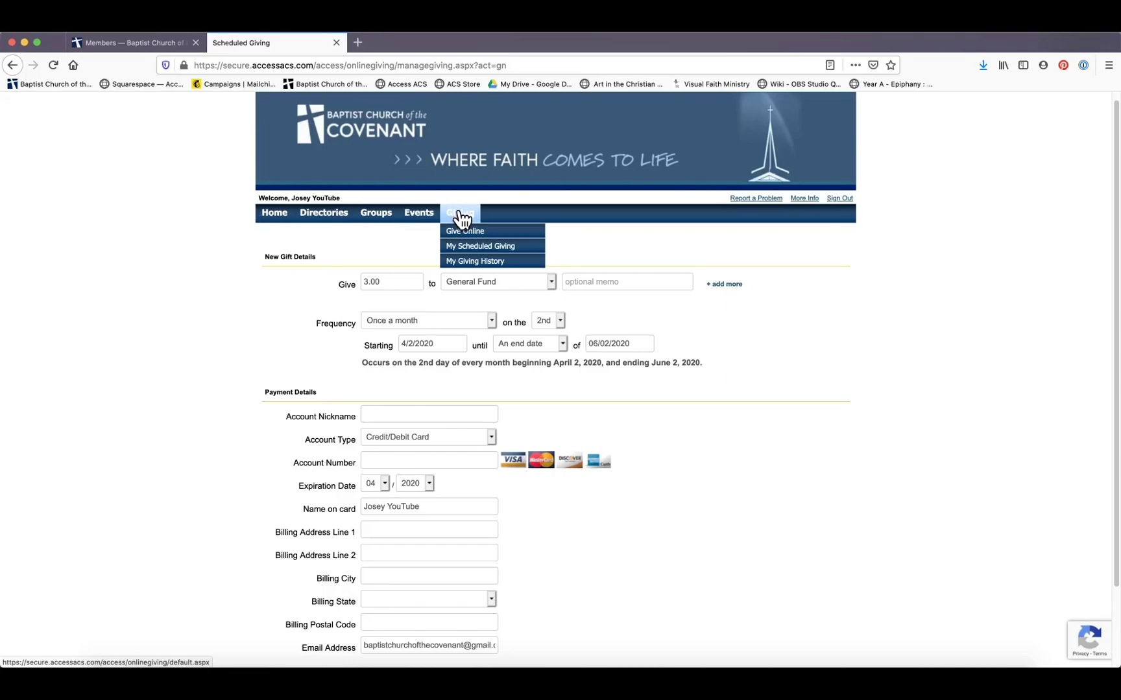
# Review scheduled gifts and giving history, then open Manage Payment Methods showing none saved
pyautogui.click(456, 247)
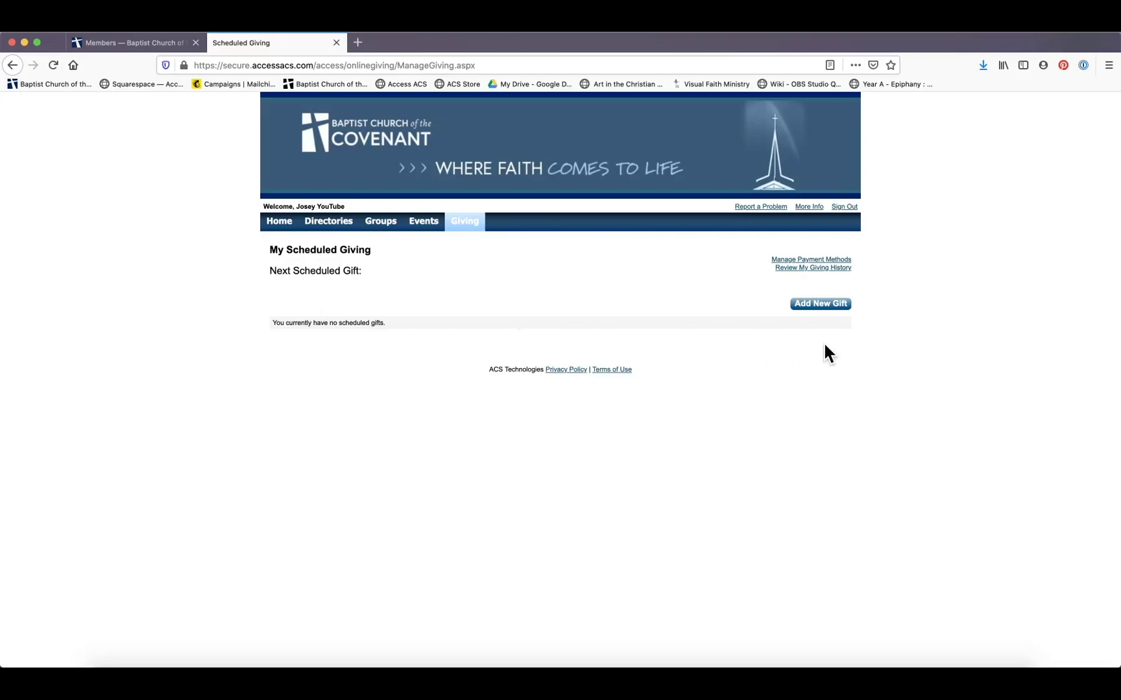
pyautogui.click(782, 268)
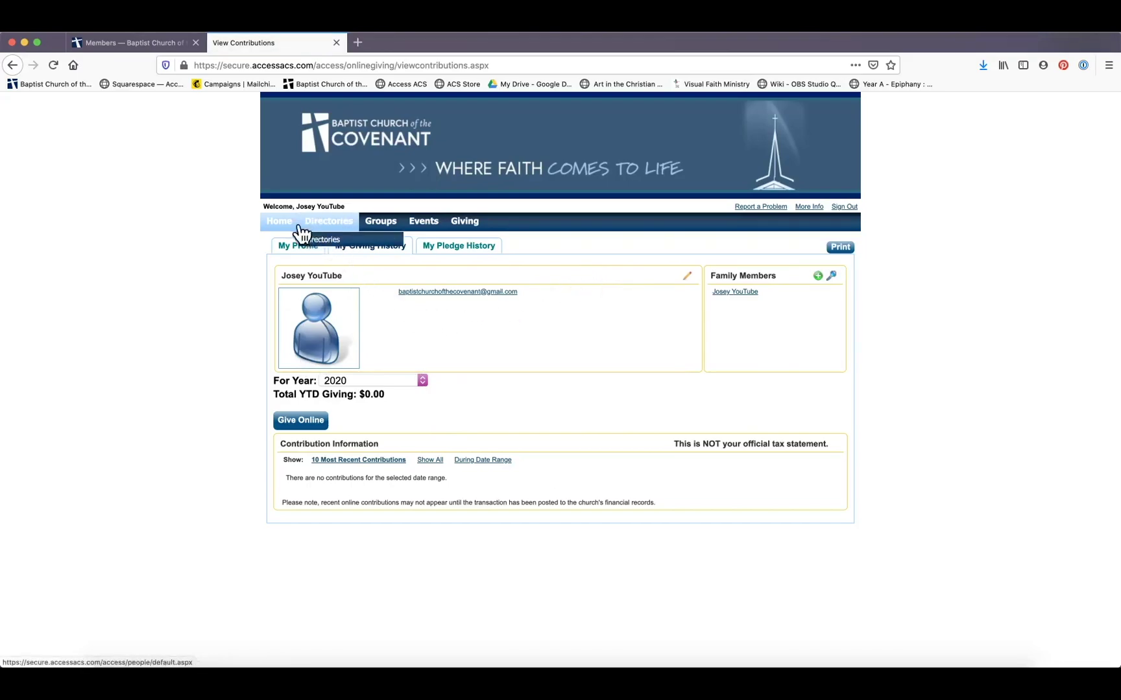
pyautogui.moveTo(470, 229)
pyautogui.click(469, 255)
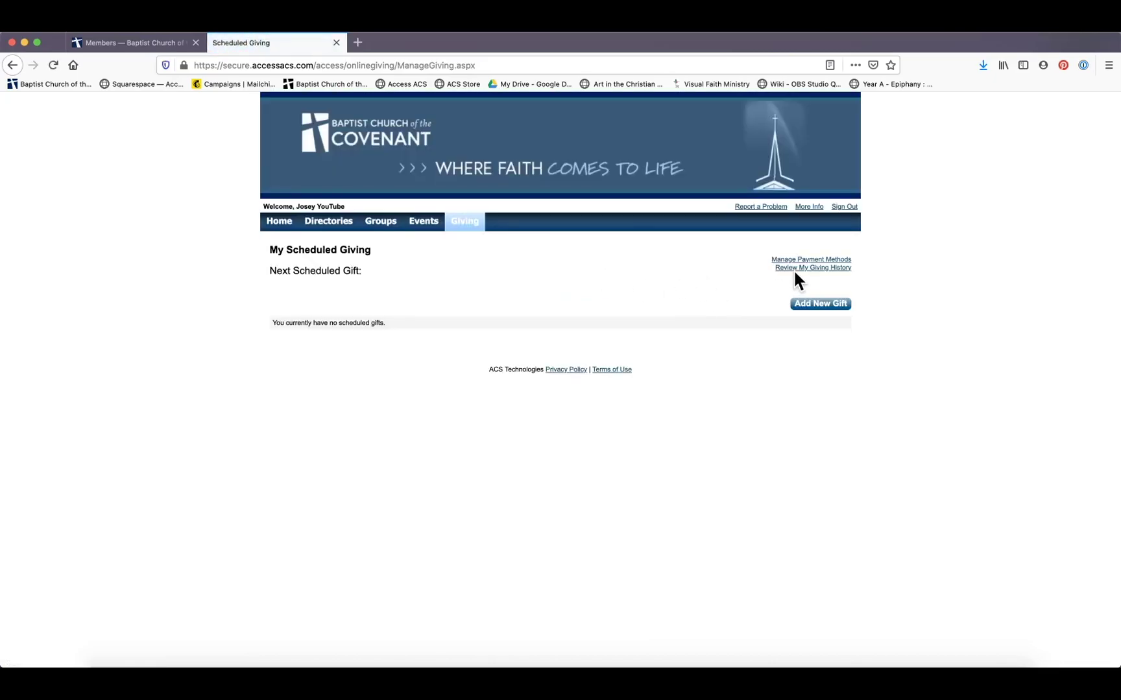
pyautogui.click(788, 260)
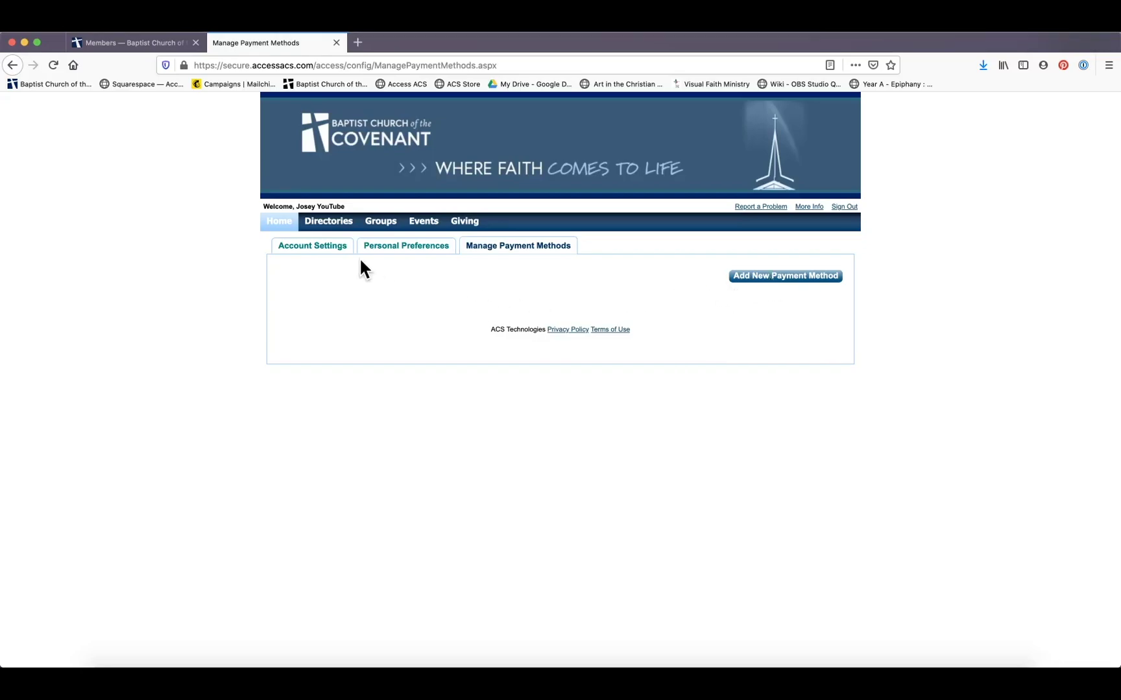
# Return to My Scheduled Giving and begin adding a new gift
pyautogui.moveTo(464, 224)
pyautogui.click(473, 256)
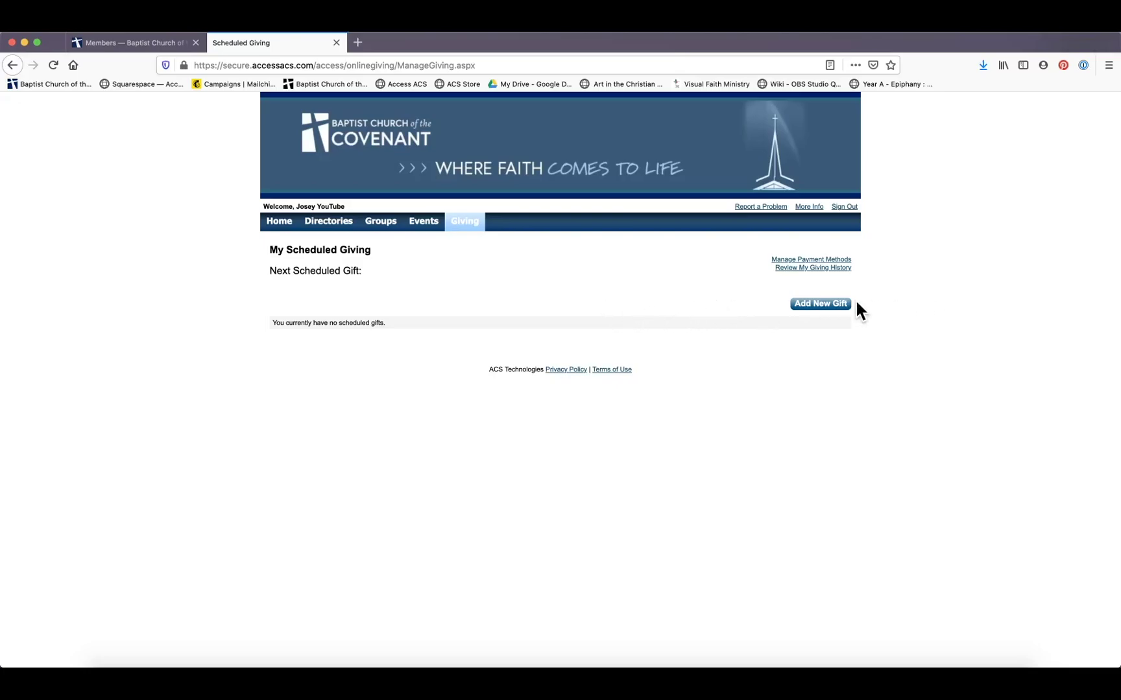
pyautogui.click(806, 305)
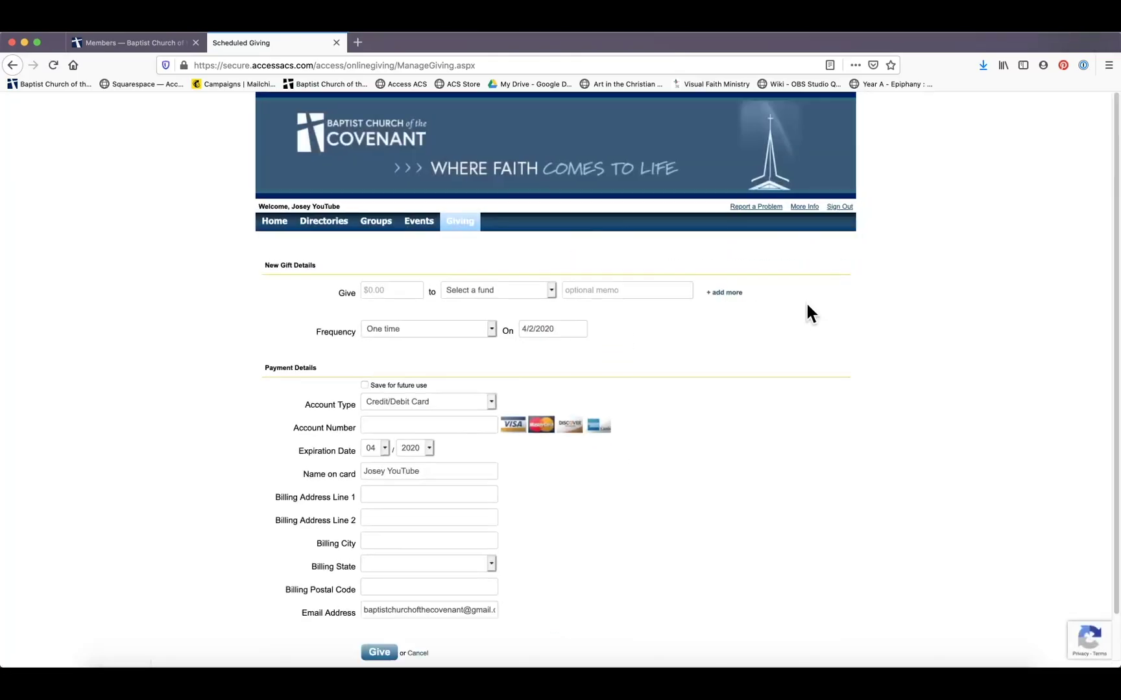
# Look over the new gift form, then open My Giving History showing $0.00 for 2020
pyautogui.scroll(-2, 812, 305)
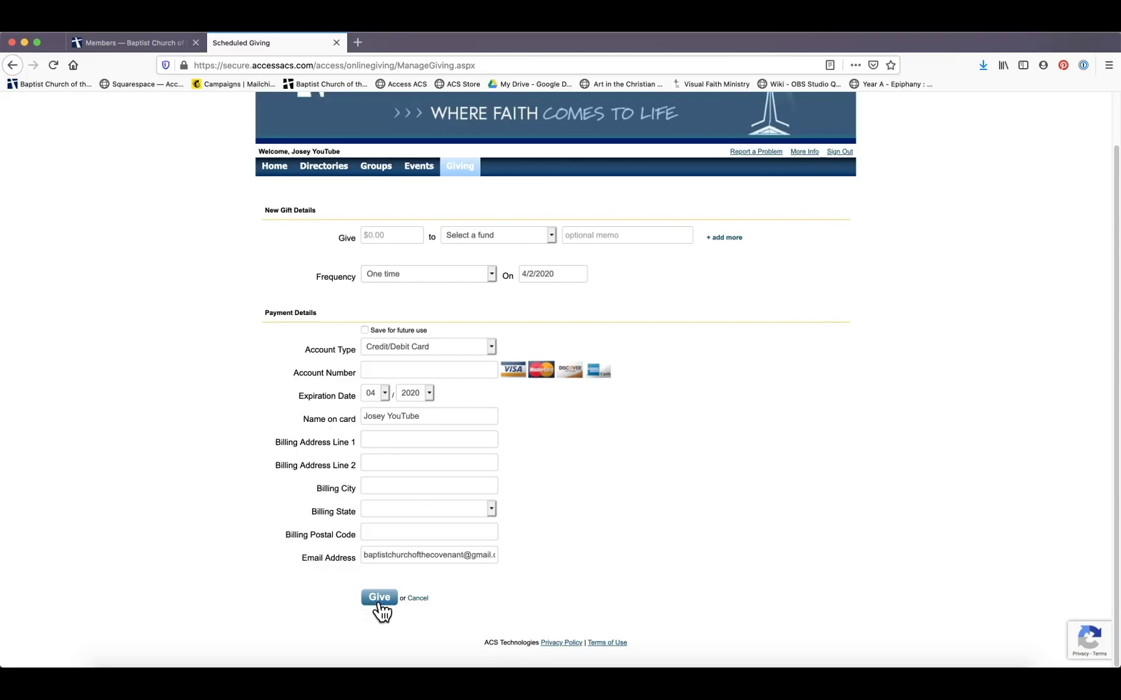
pyautogui.scroll(2, 313, 500)
pyautogui.moveTo(462, 220)
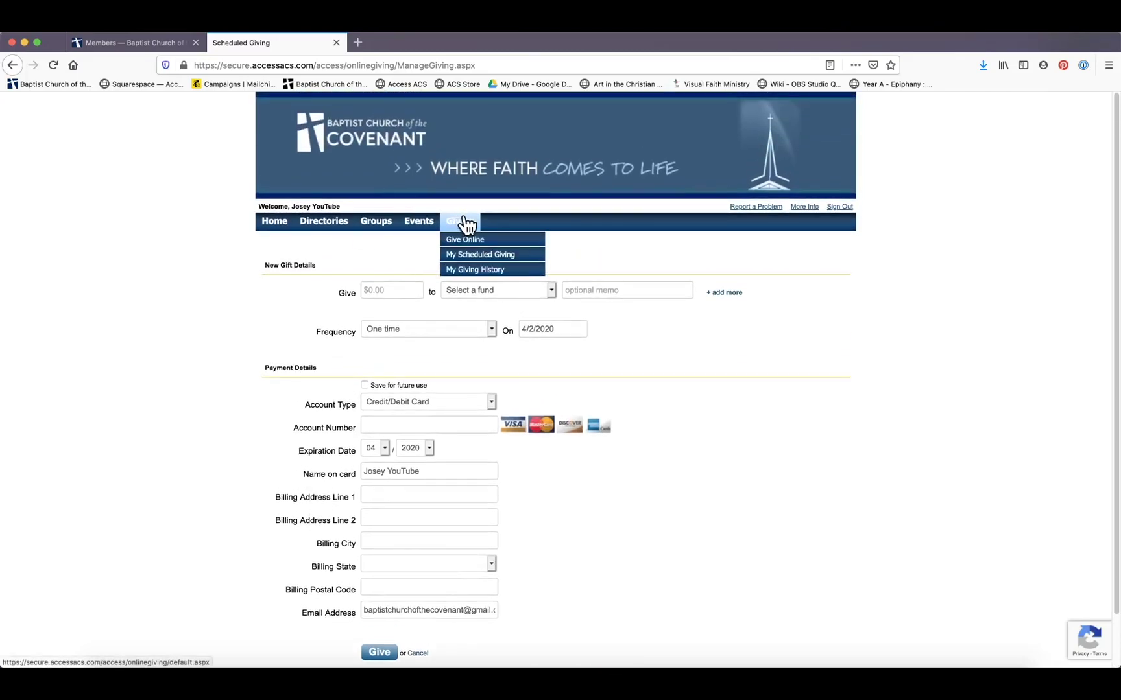
pyautogui.click(462, 270)
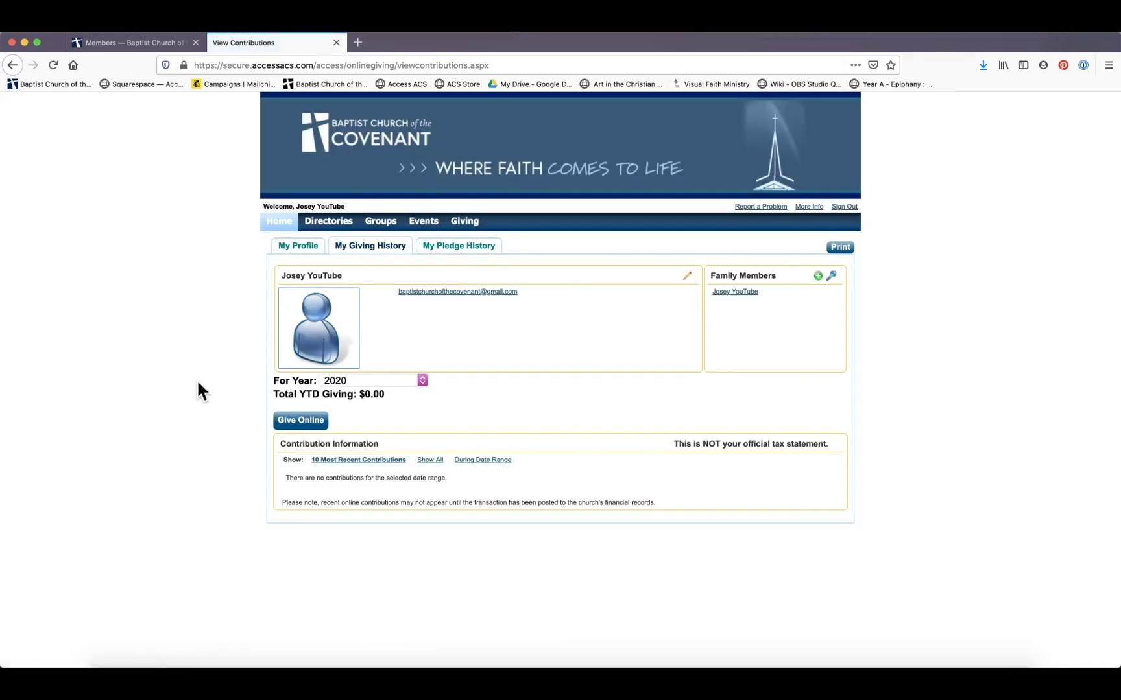
# Switch the giving history year to 2019, still $0.00 with no contributions, then sign out
pyautogui.click(423, 380)
pyautogui.click(383, 396)
pyautogui.moveTo(464, 223)
pyautogui.click(845, 207)
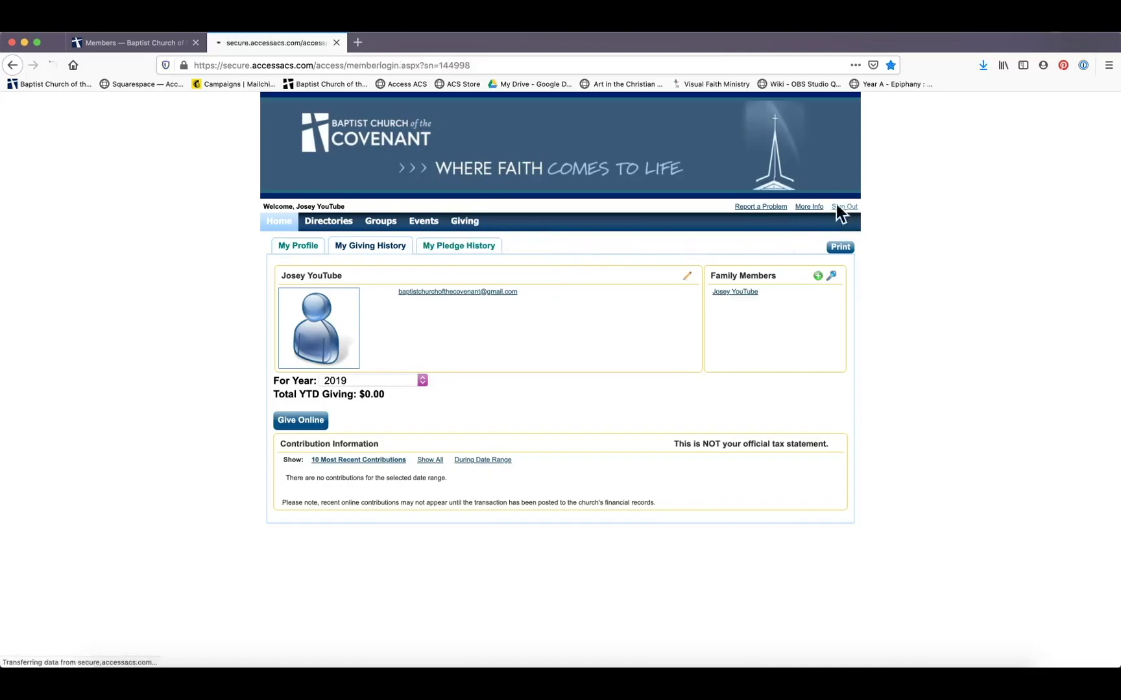
# Close the portal's Sign In tab, leaving the bcoc.net/members page
pyautogui.click(335, 42)
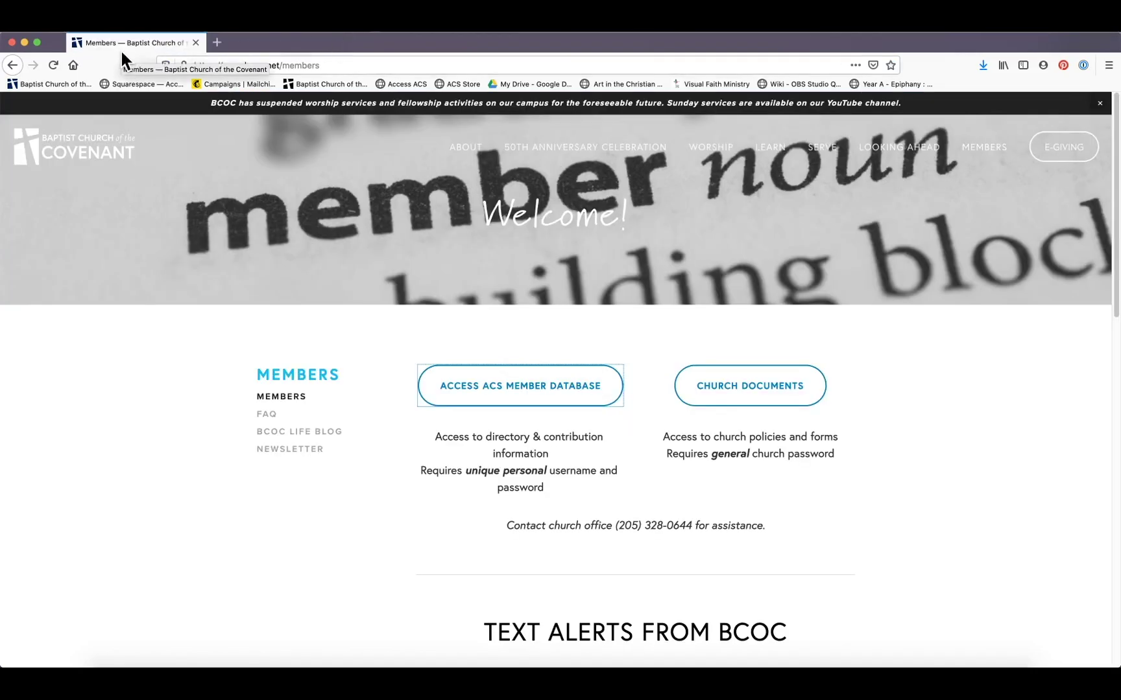